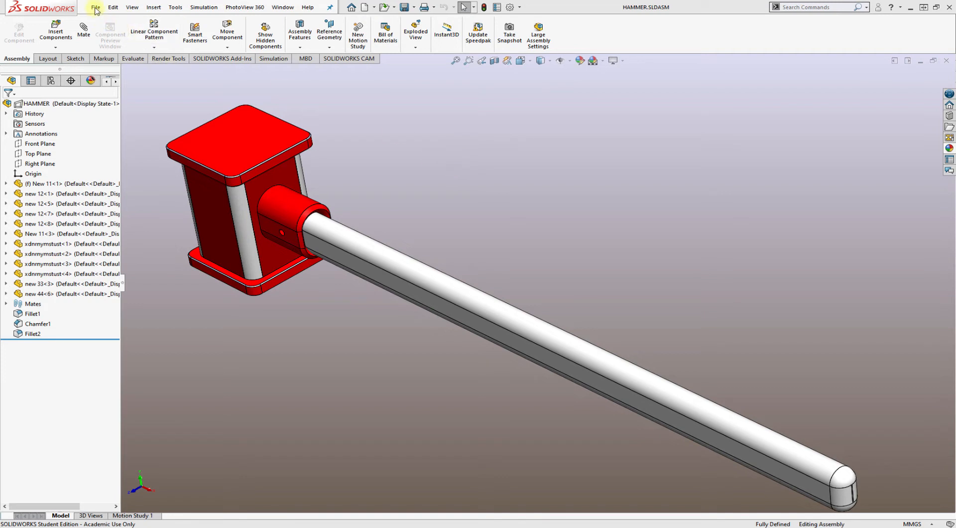
Frame the whole hammer in the view and start saving the assembly as a JPEG image in the hammer folder
scroll(565, 325, up, 3)
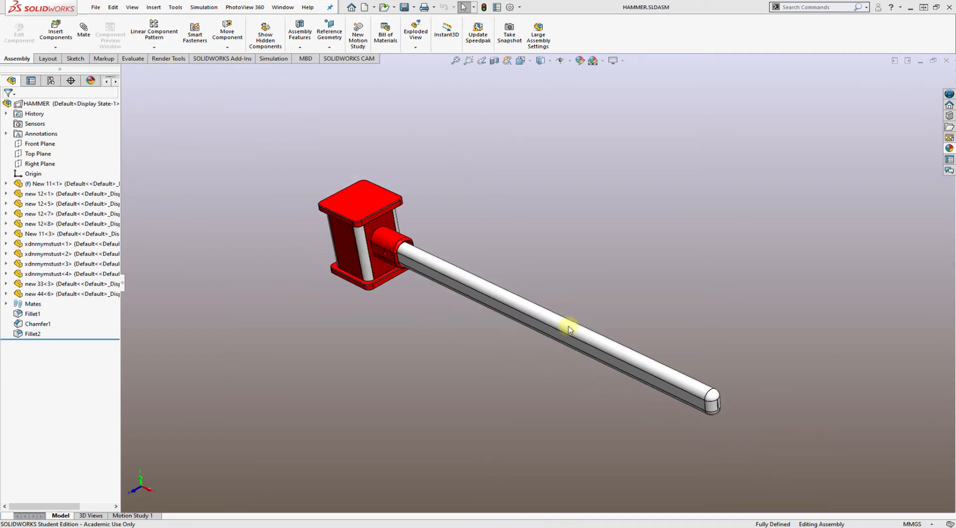
scroll(485, 278, down, 1)
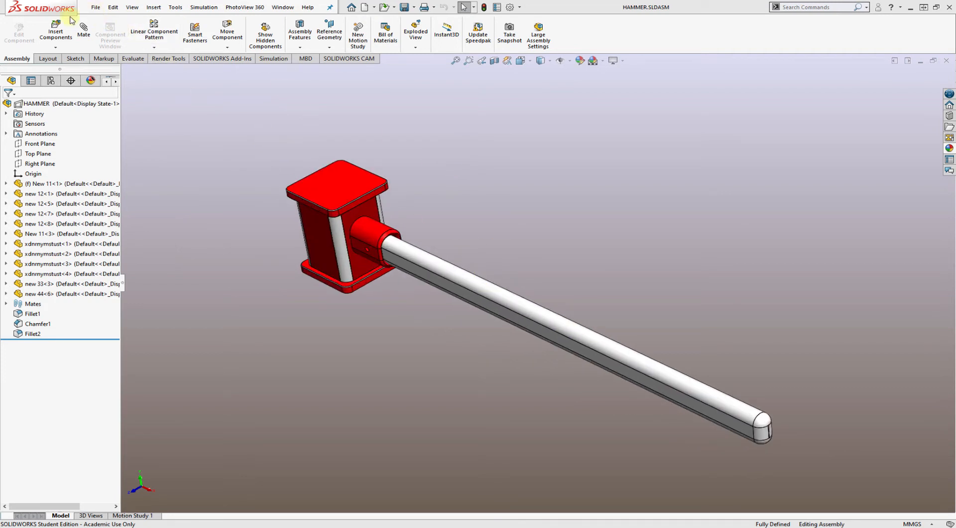
click(94, 8)
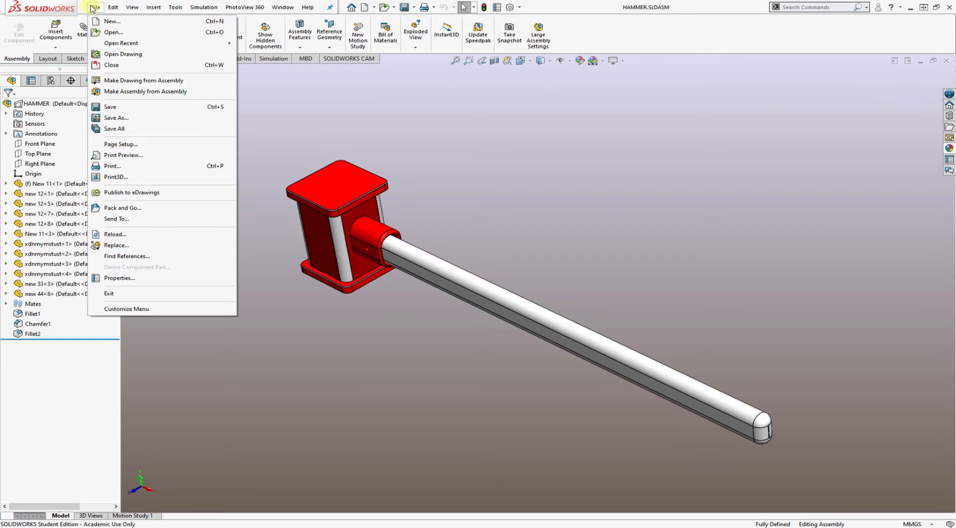
click(115, 118)
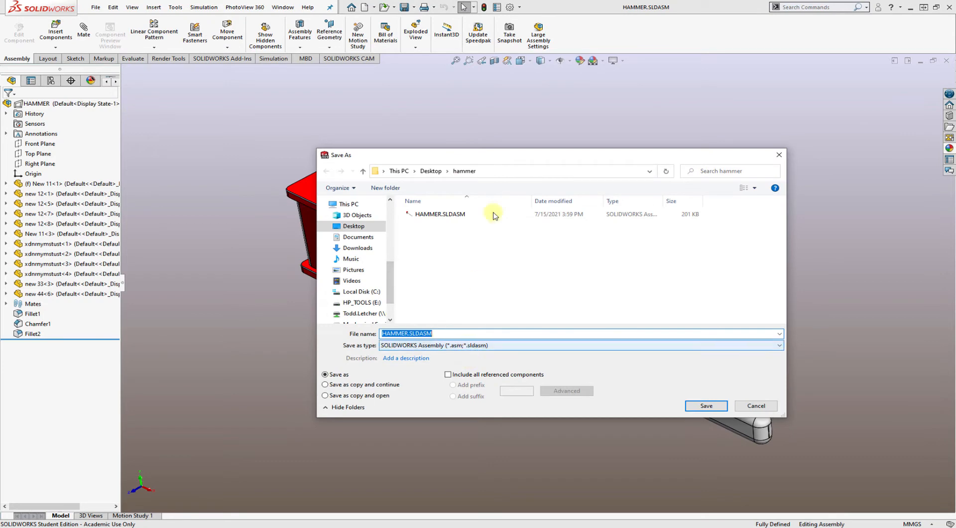
drag(498, 158, 663, 121)
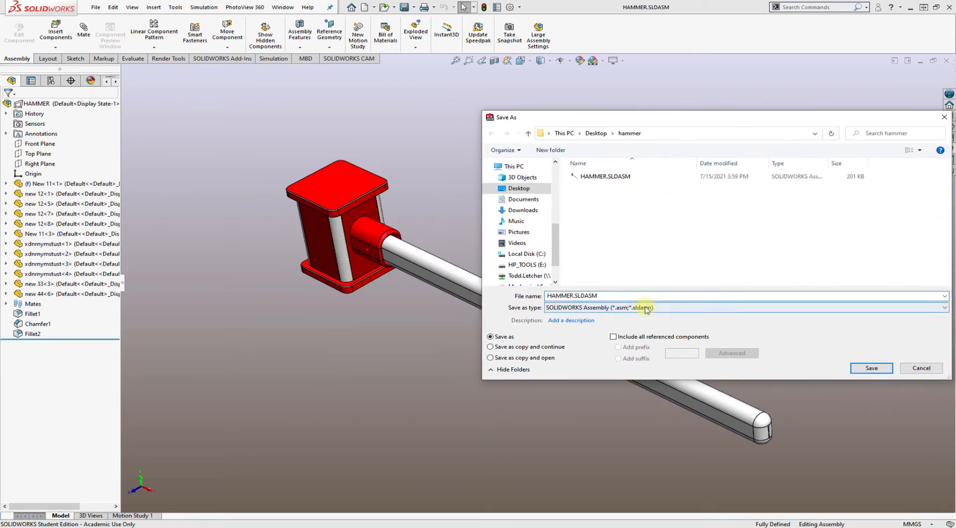
click(646, 307)
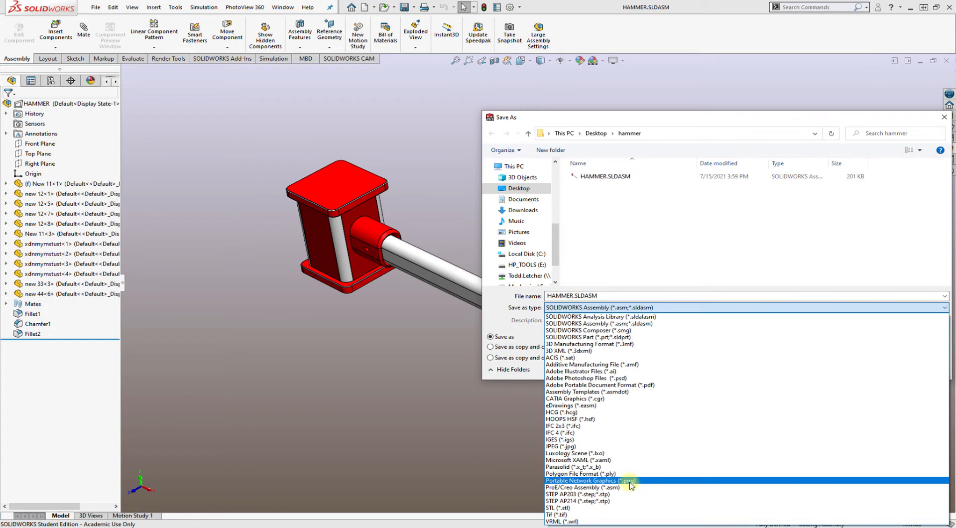
click(617, 446)
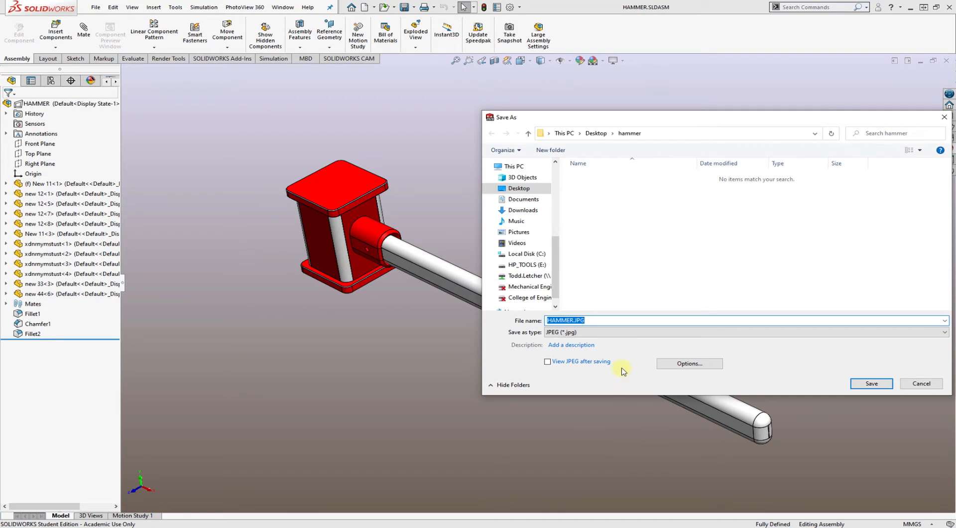
In the JPEG export options, set the image type to RGB full color and keep the JPEG compression at Low
click(692, 368)
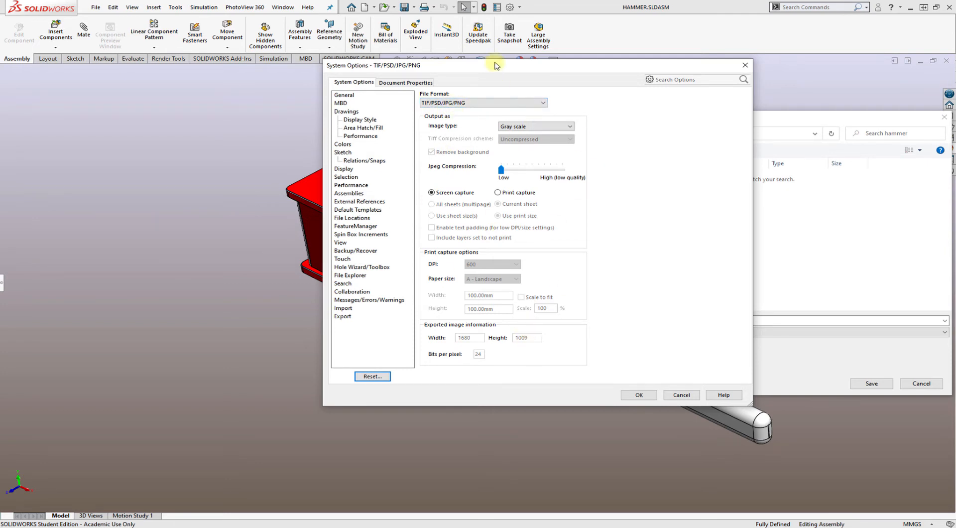
drag(495, 66, 676, 80)
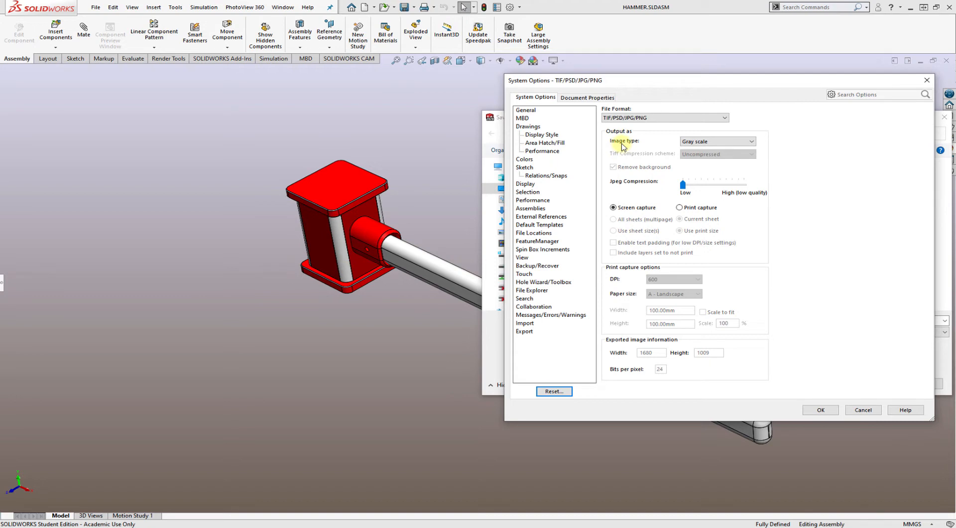
click(717, 142)
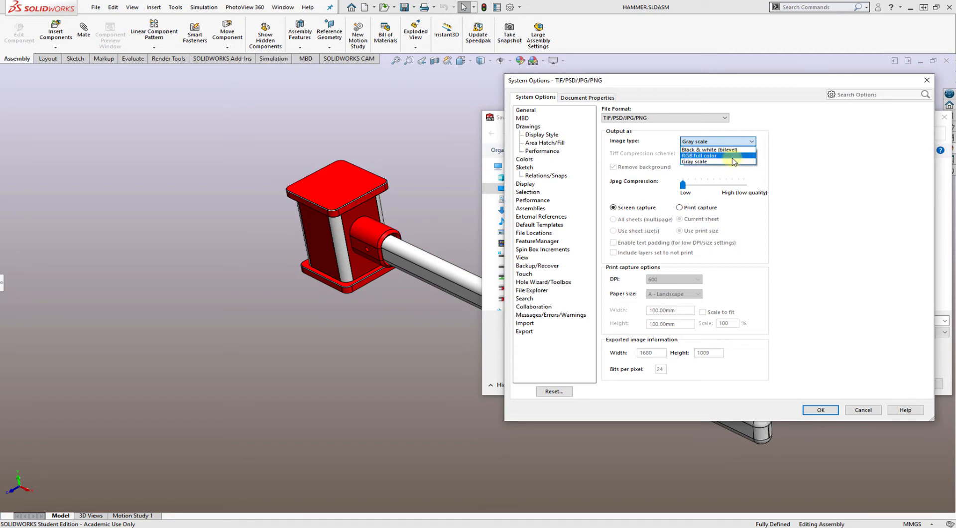
click(732, 156)
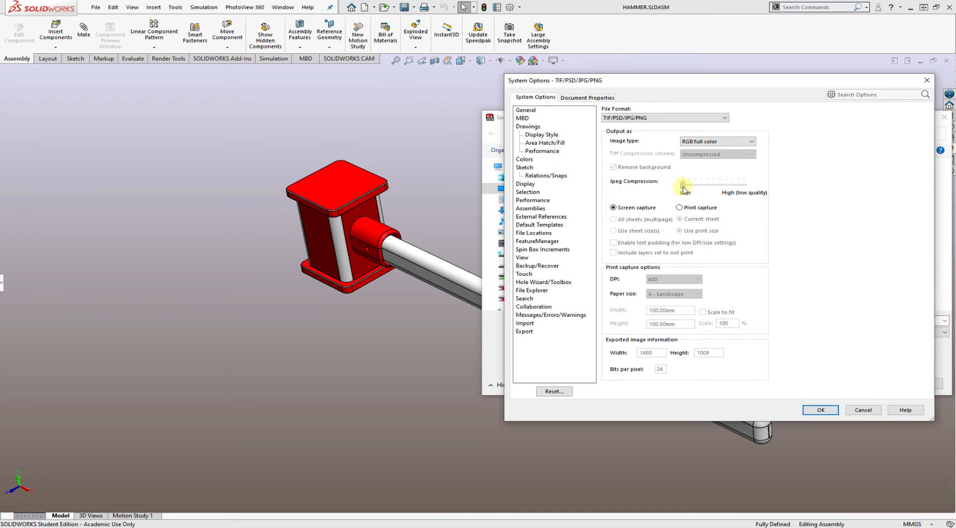
mouse_move(683, 187)
mouse_down()
mouse_move(751, 193)
mouse_move(677, 197)
mouse_up()
Compare the screen and print capture modes and set the image output to Print capture
click(715, 208)
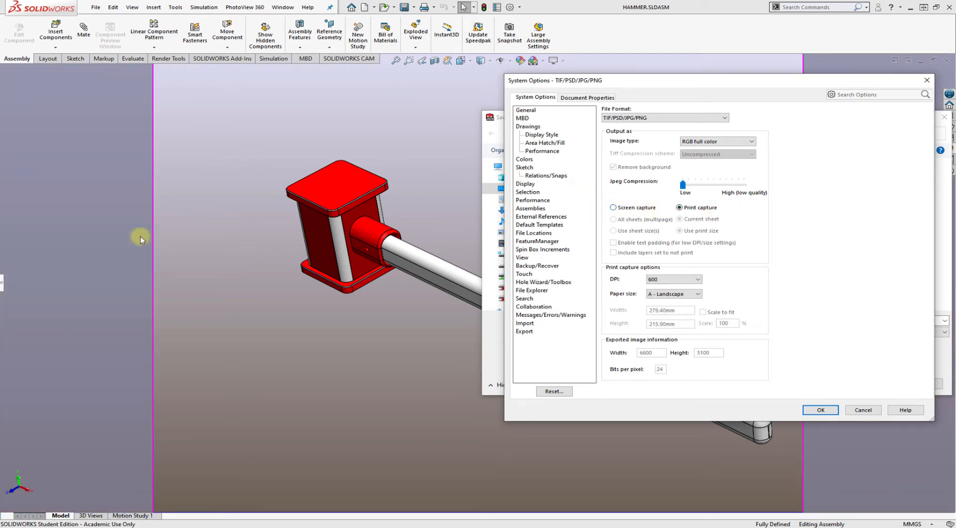
click(637, 208)
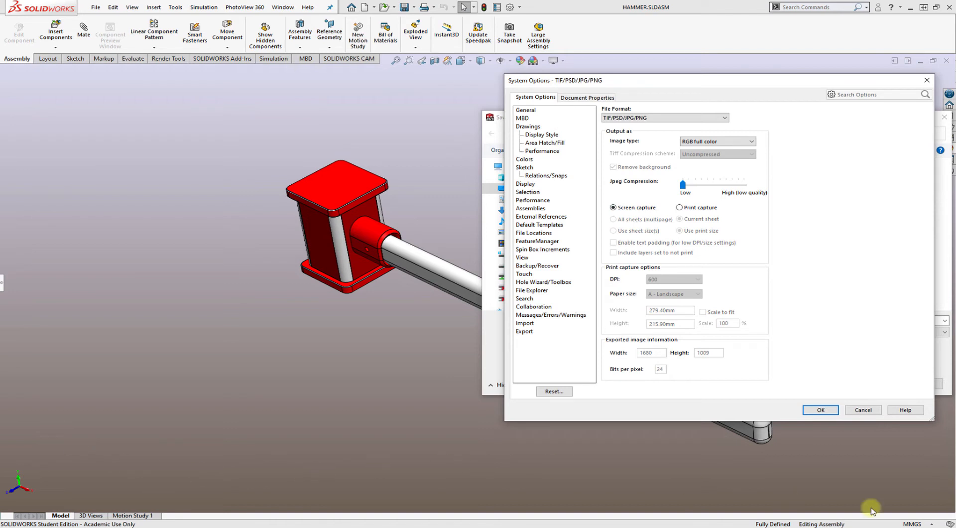
click(698, 207)
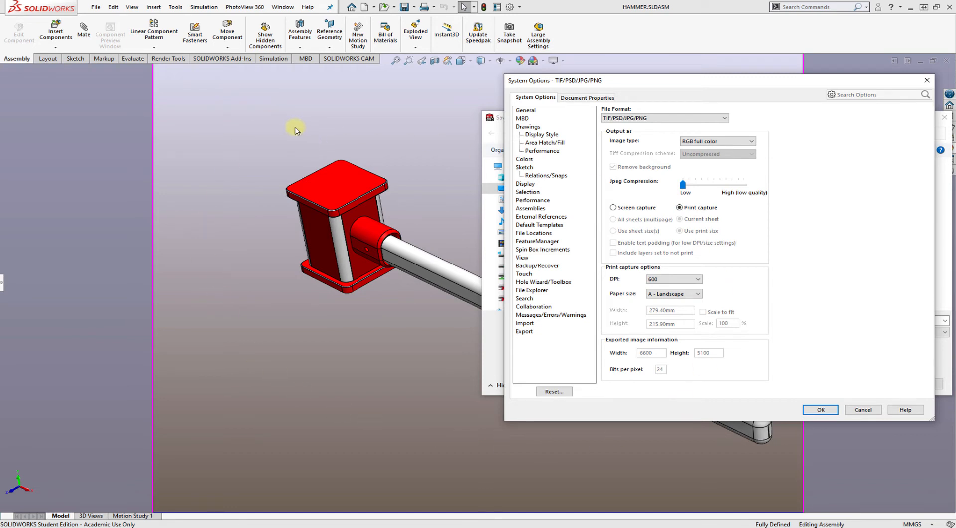
Try the D - Landscape, A3 - Landscape and A - Portrait paper sizes, and return the paper size to A - Landscape
click(667, 295)
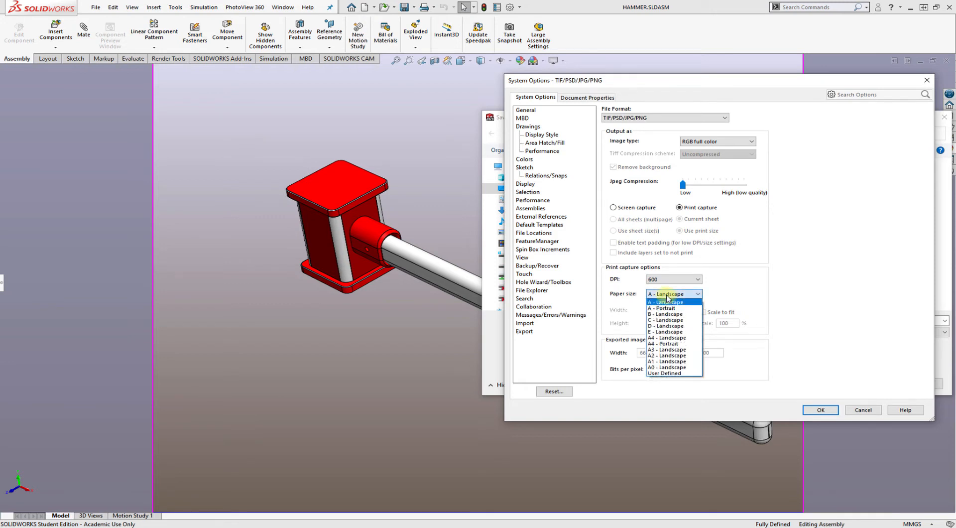
click(667, 326)
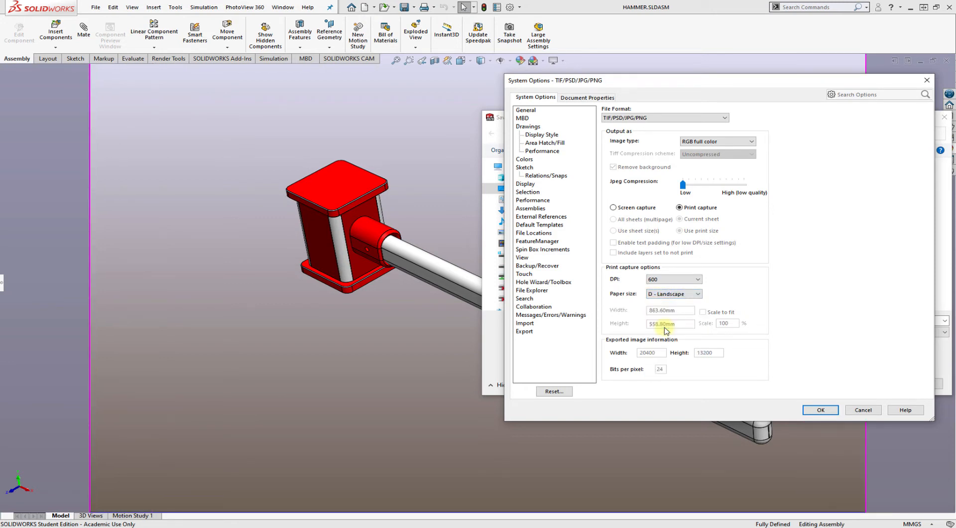
click(673, 297)
click(675, 354)
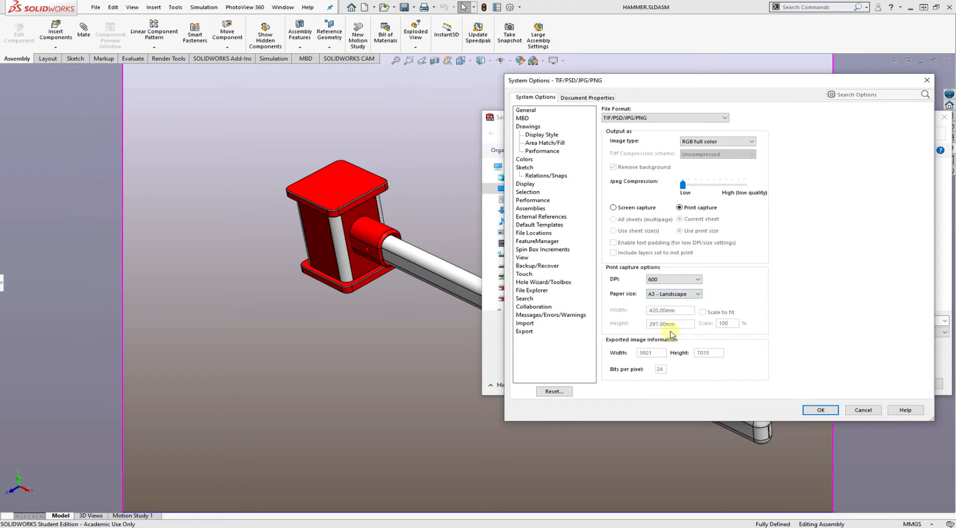
click(678, 295)
click(678, 304)
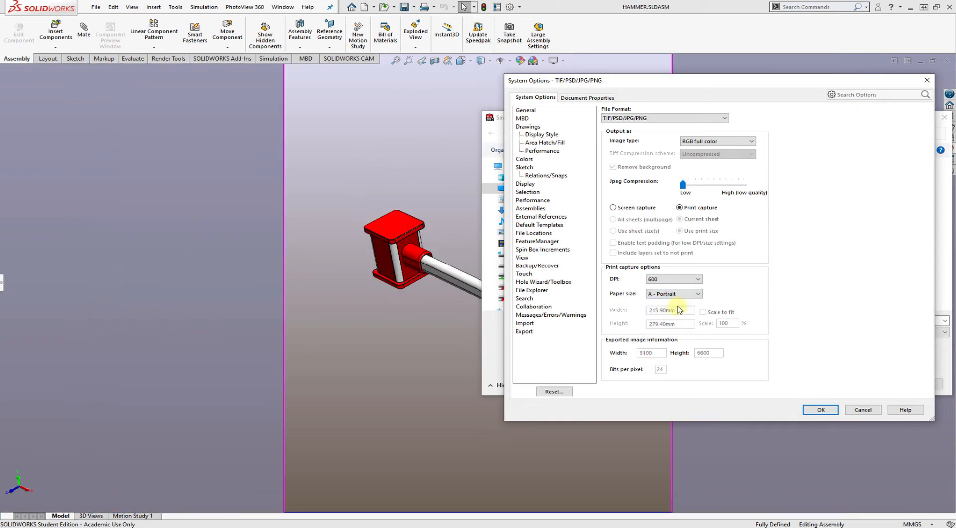
click(680, 299)
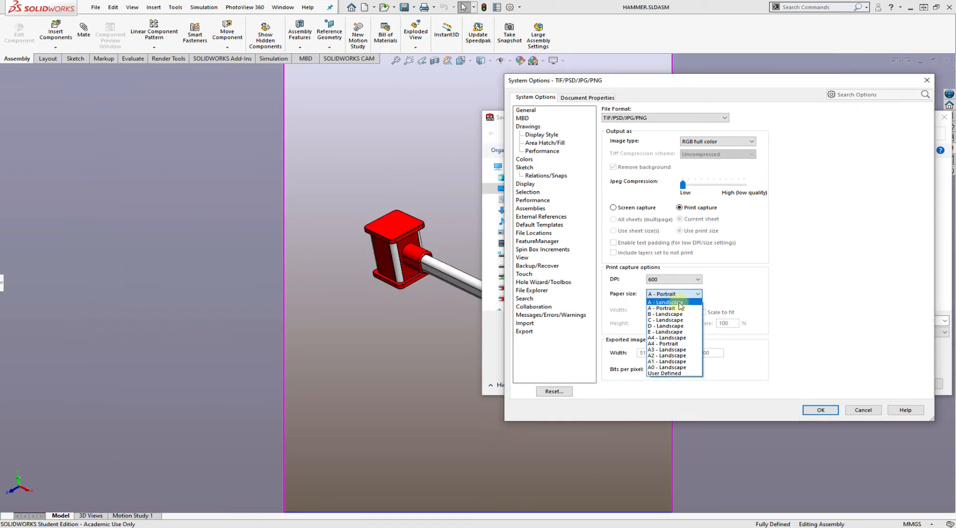
click(679, 302)
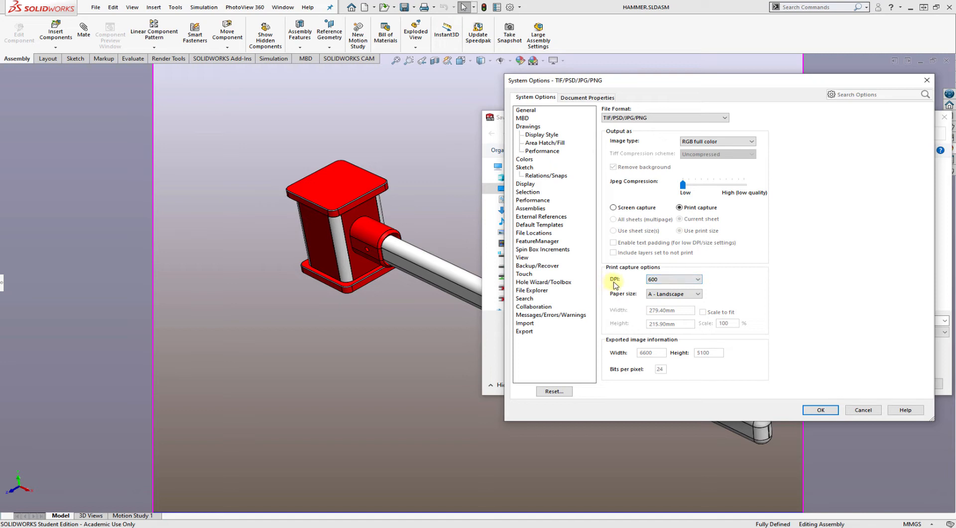
Set the print capture resolution to 600 DPI and apply the image export options
click(669, 281)
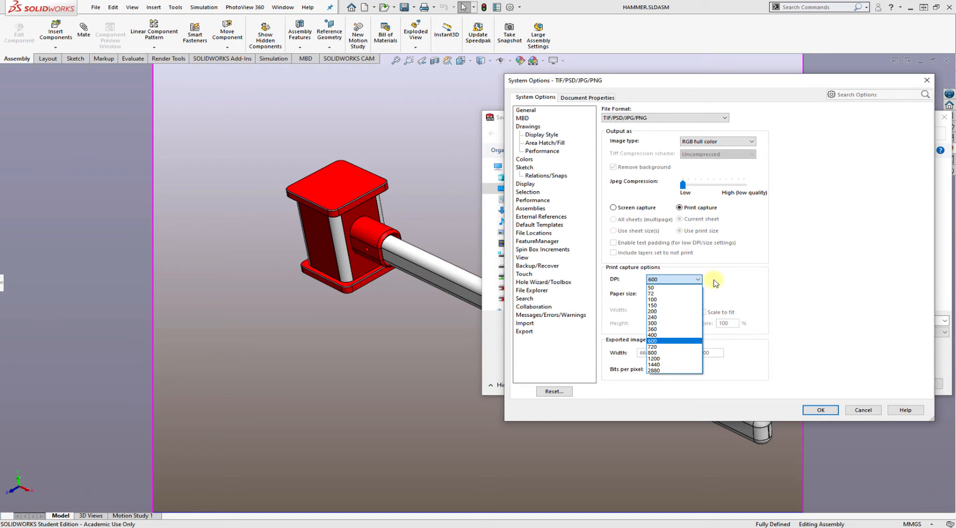
click(680, 343)
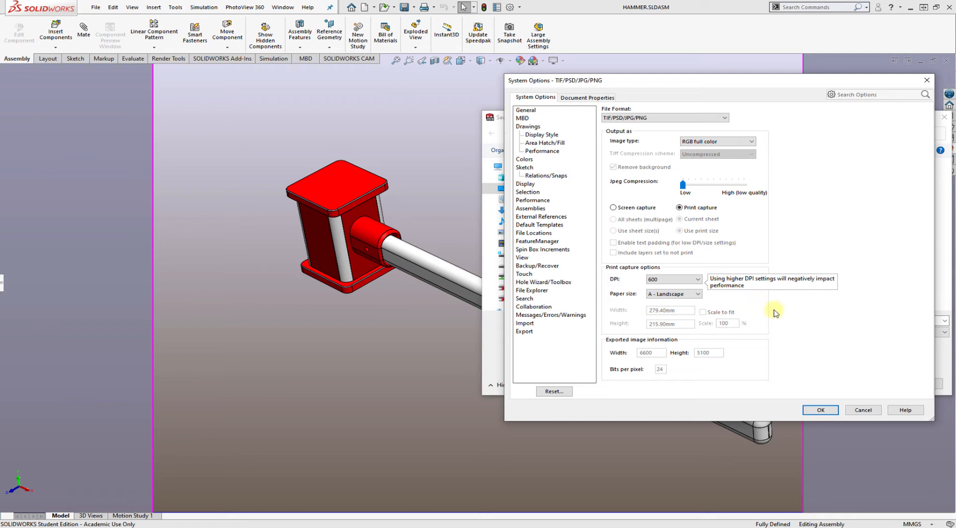
click(809, 410)
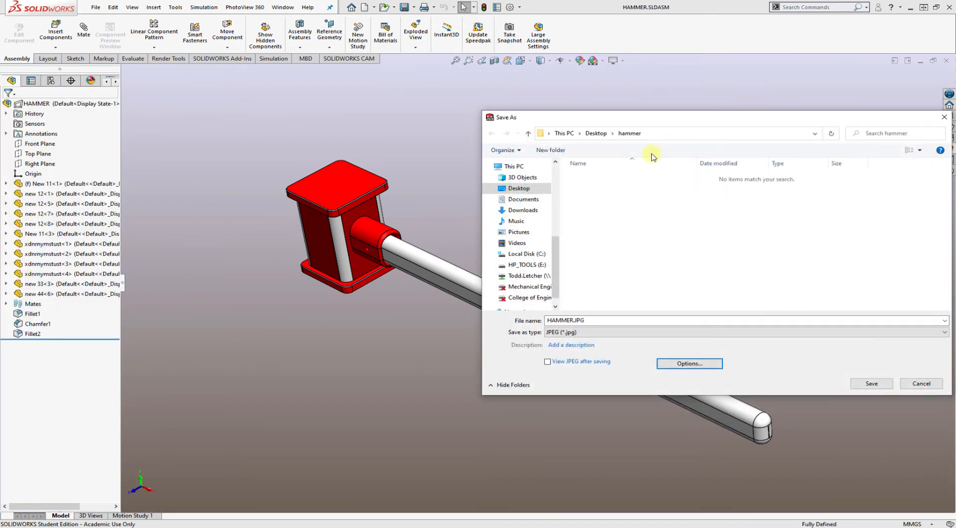
Name the image file HAMMER Rough Draft 1 and save it as a JPEG
double_click(573, 321)
click(573, 321)
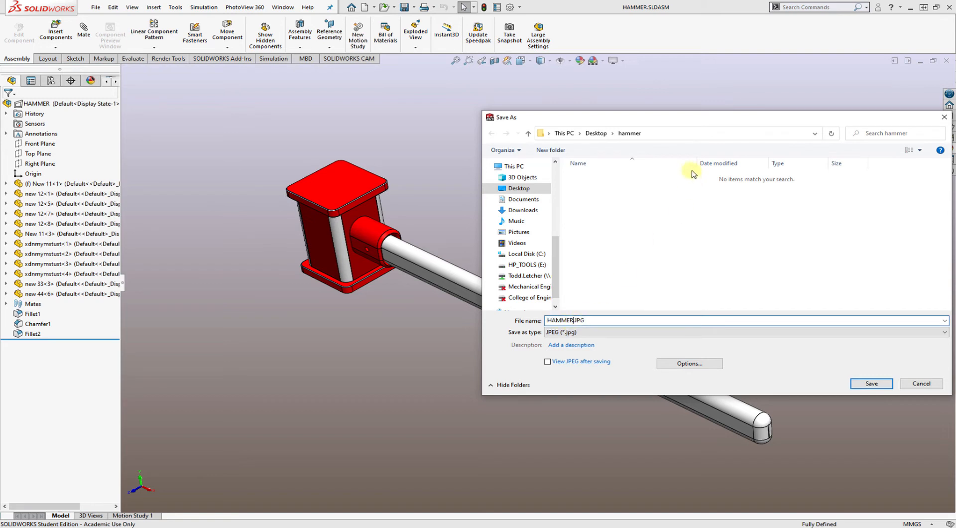
text(Test)
key(BackSpace)
key(BackSpace)
key(BackSpace)
key(BackSpace)
text(Rough Draft 1)
click(871, 384)
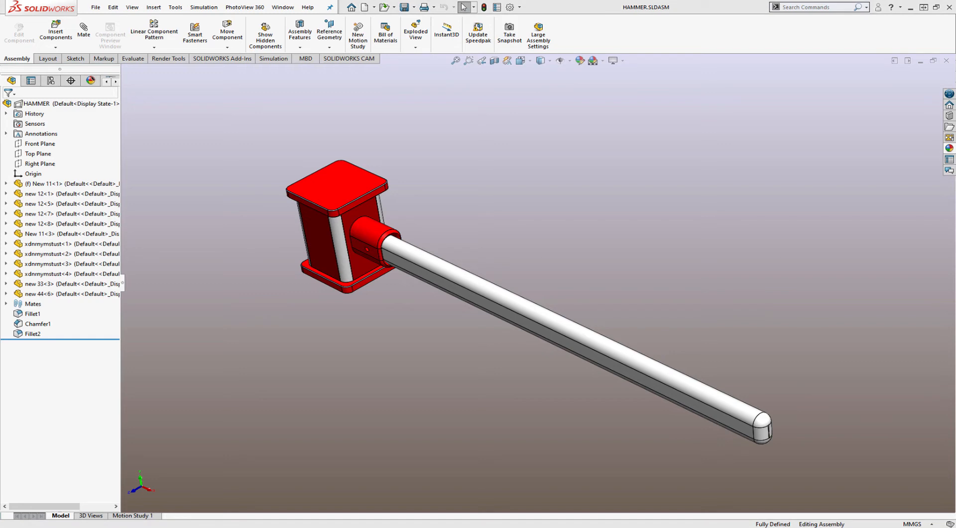
Switch to the hammer folder in File Explorer and open HAMMER Rough Draft 1.JPG
key(alt+Tab)
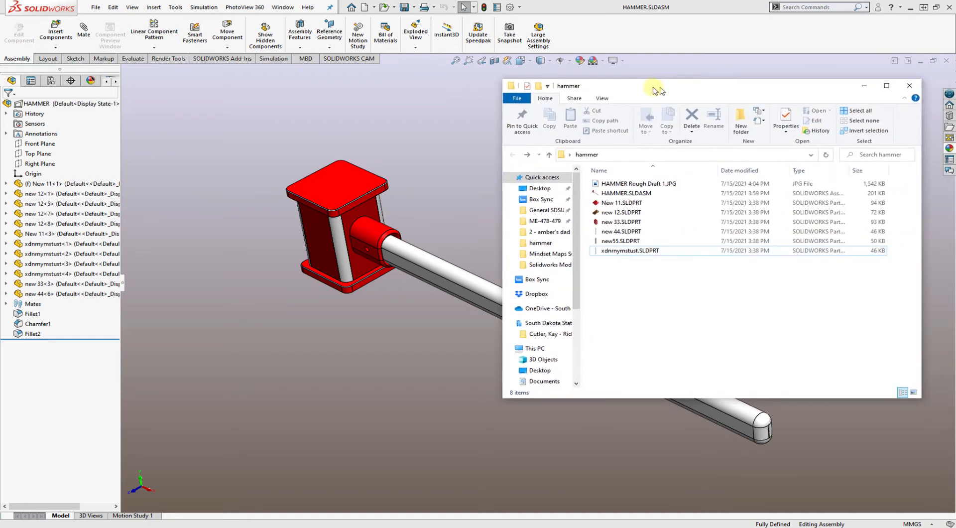
click(627, 184)
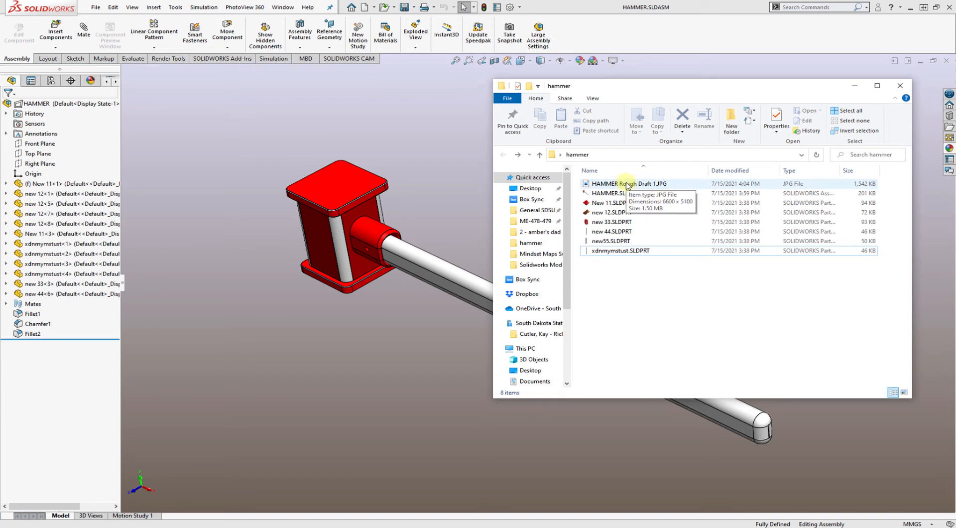
double_click(628, 185)
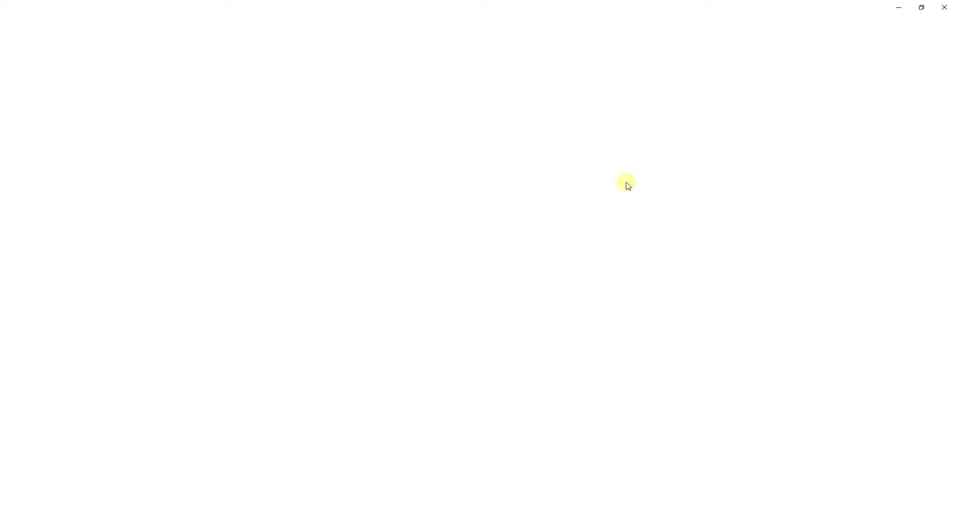
Examine the exported image's sharpness and edge detail around the hammer head and the handle socket
scroll(288, 155, up, 2)
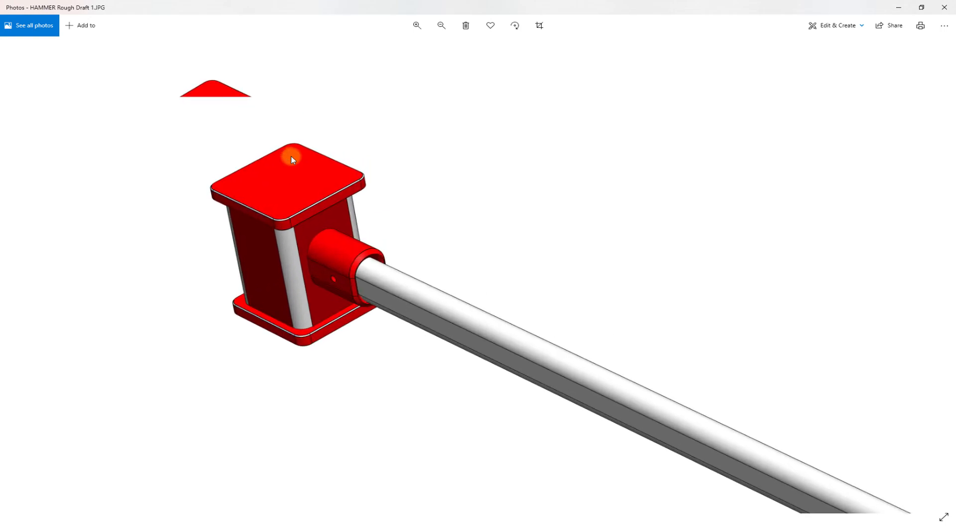
scroll(298, 156, down, 2)
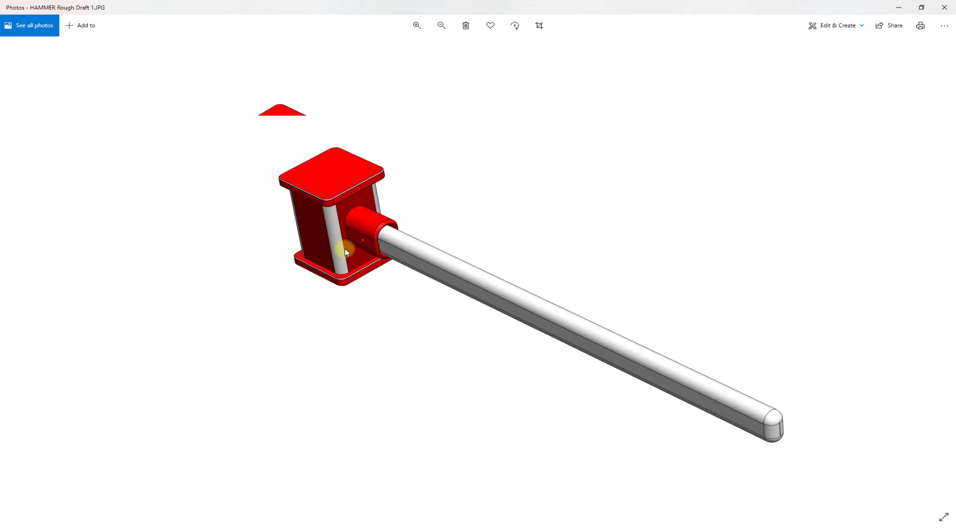
click(416, 25)
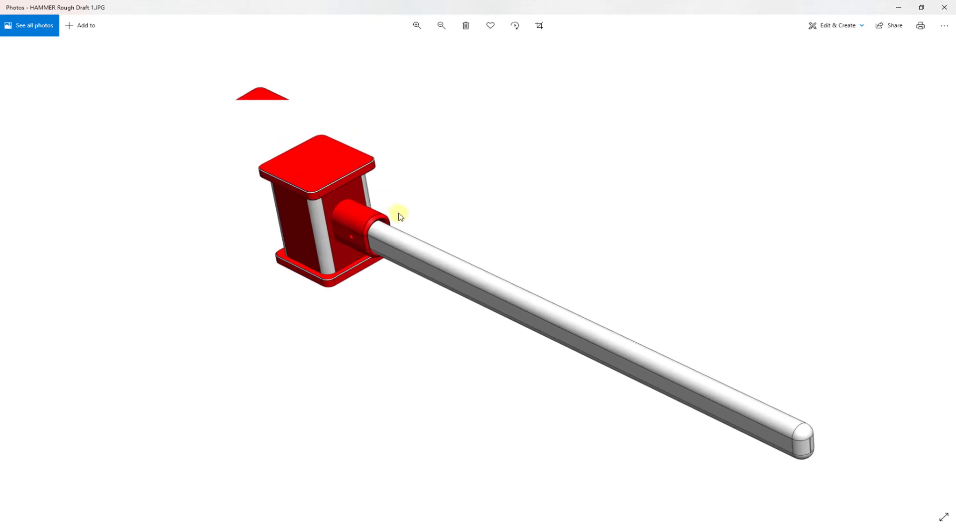
scroll(319, 229, up, 1)
scroll(319, 229, up, 2)
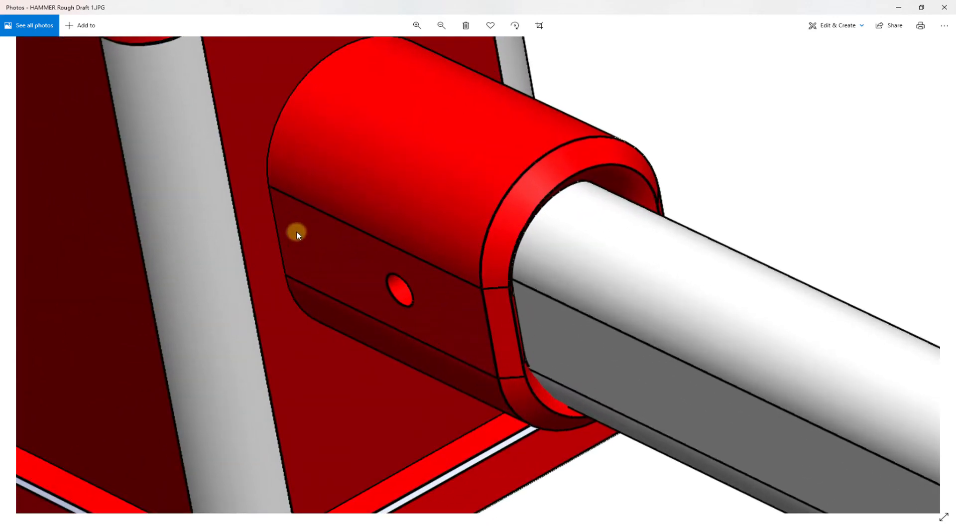
scroll(529, 247, up, 1)
scroll(528, 247, up, 1)
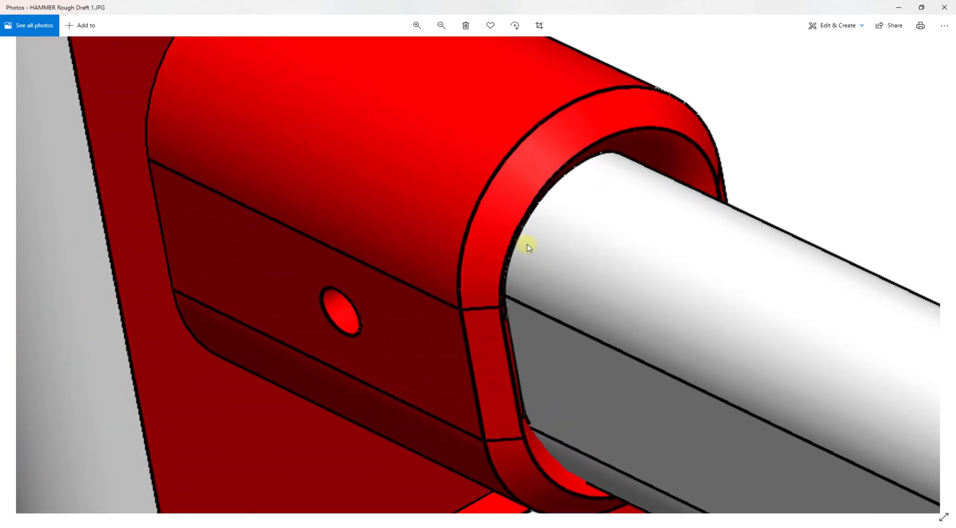
scroll(528, 243, down, 5)
scroll(524, 222, down, 1)
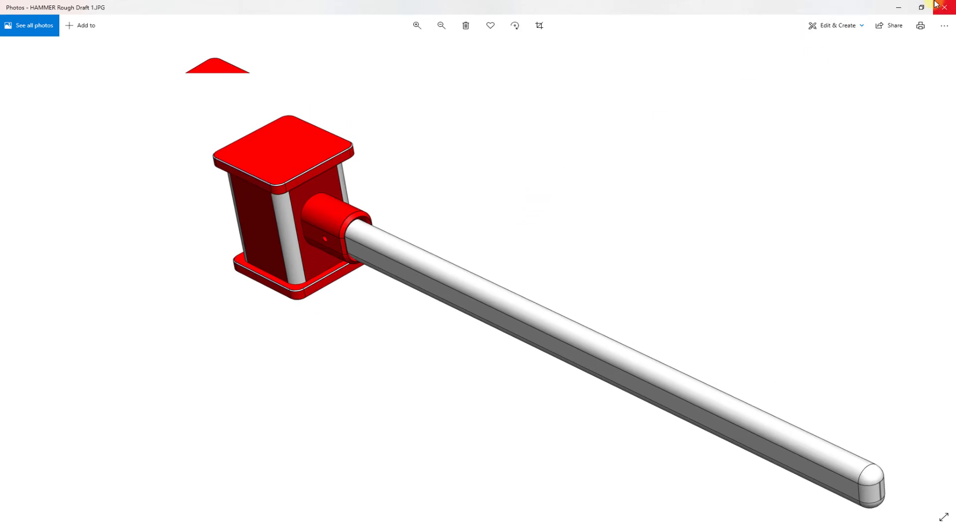
scroll(261, 164, up, 4)
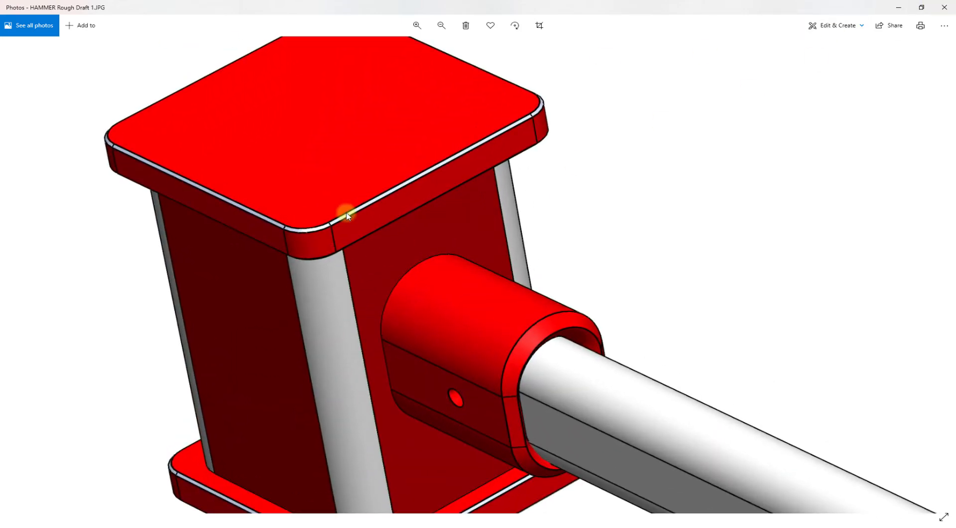
Review HAMMER Rough Draft 1.JPG once more from the hammer folder, close it, and clear File Explorer away from the SOLIDWORKS model
scroll(354, 208, down, 4)
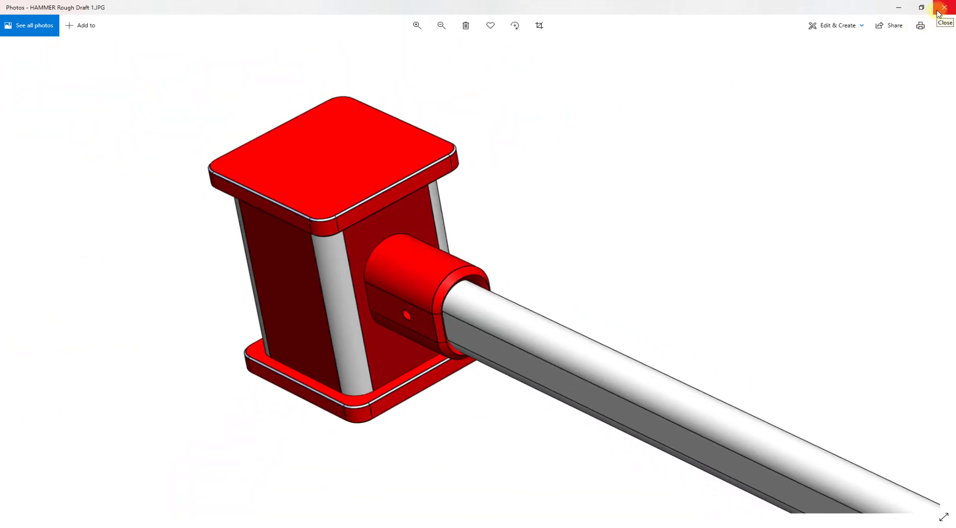
click(937, 11)
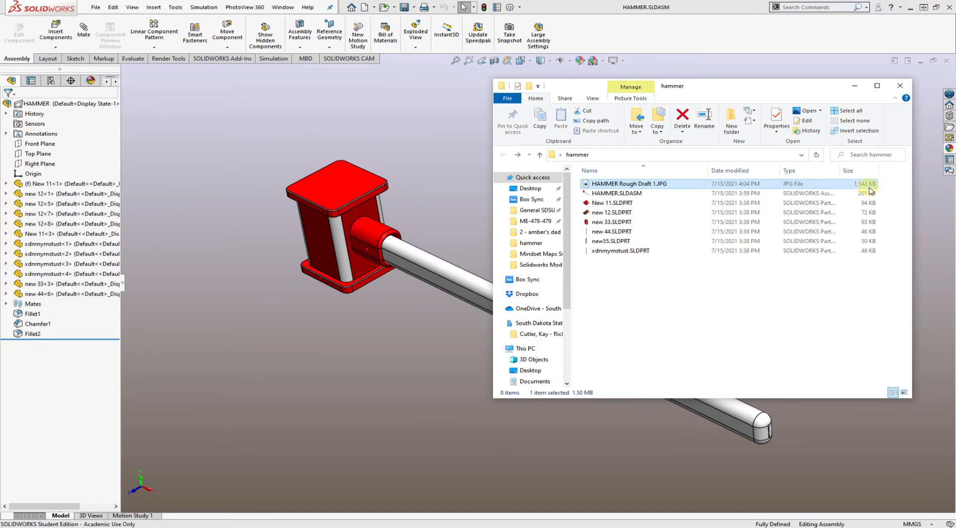
click(679, 285)
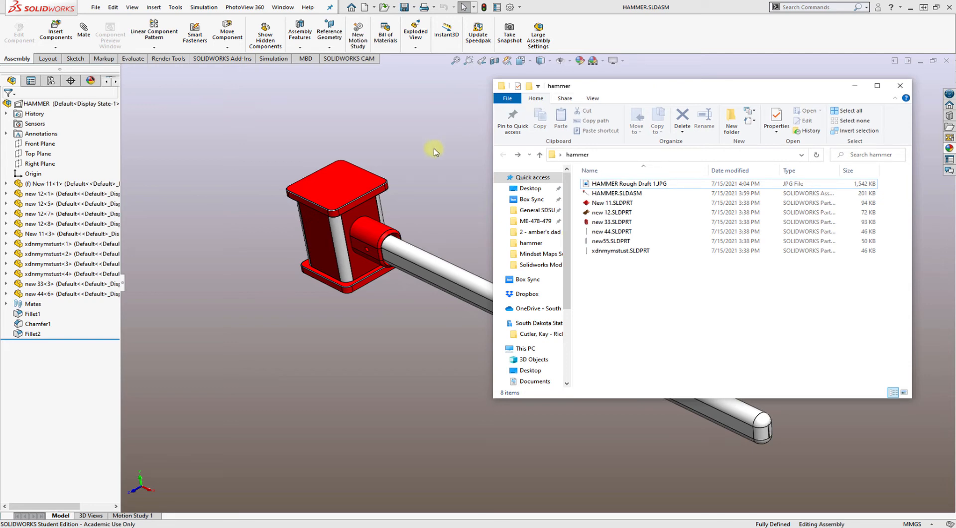
click(600, 183)
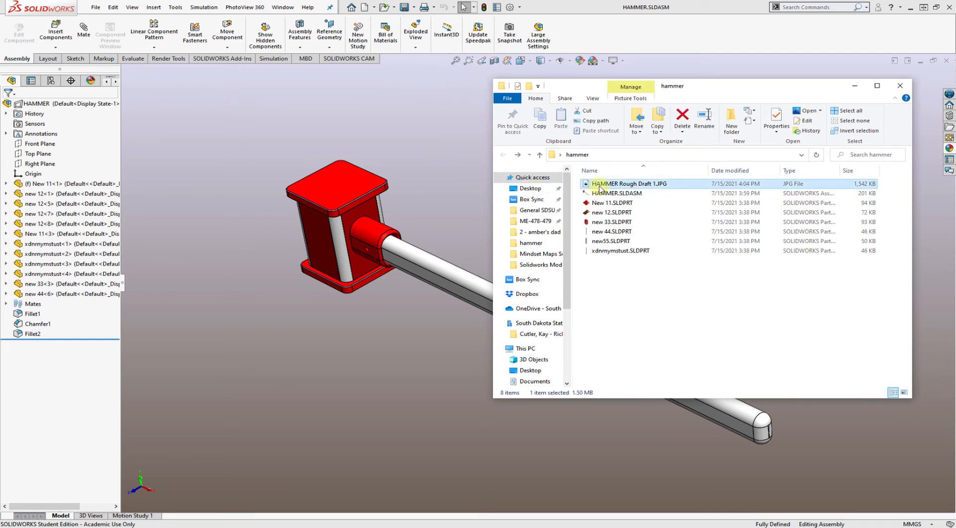
double_click(600, 187)
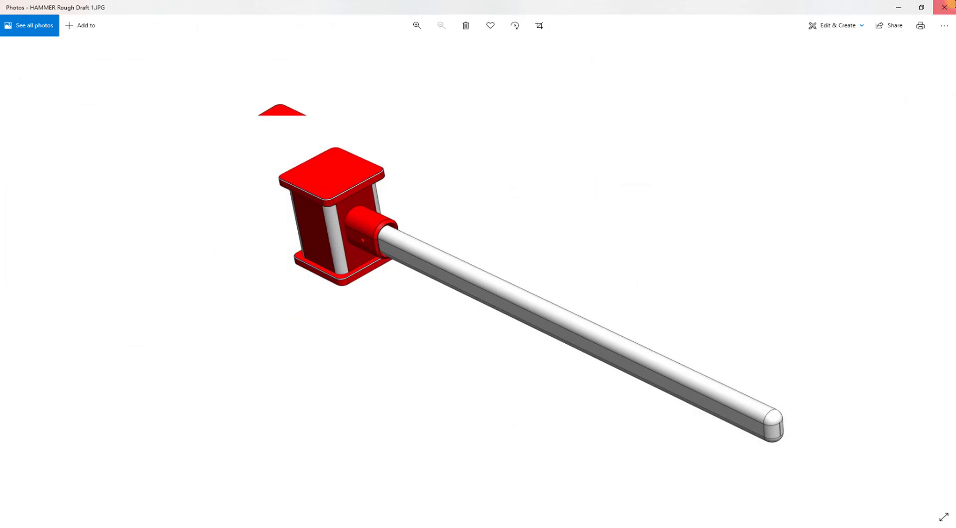
click(951, 4)
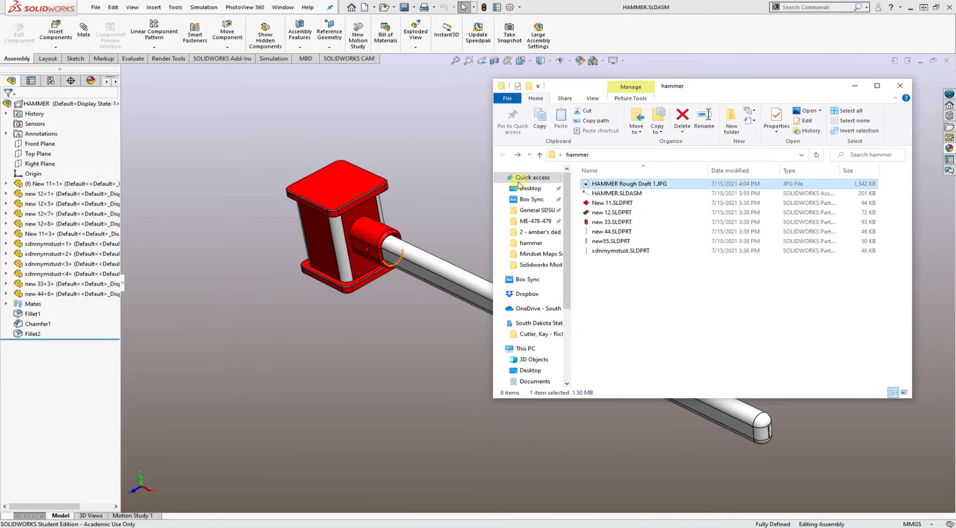
drag(710, 86, 955, 107)
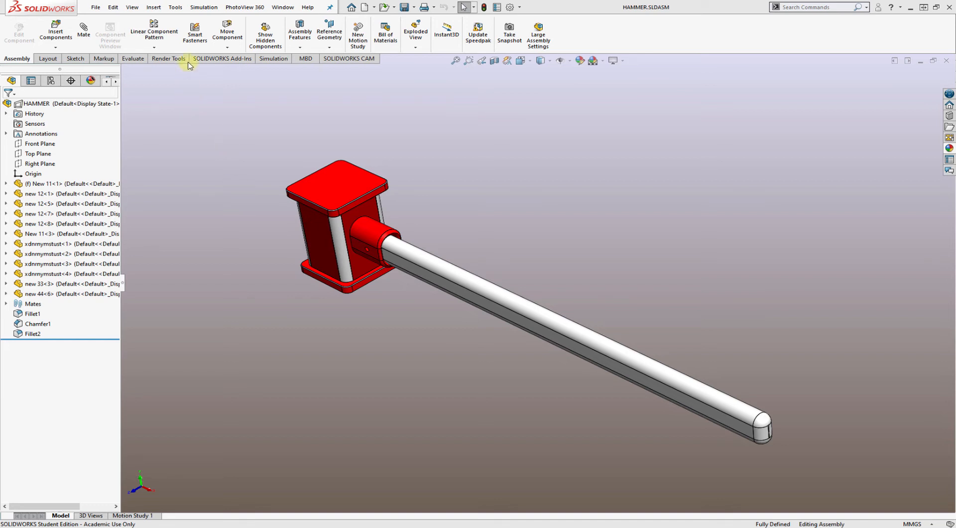
Turn the PhotoView 360 add-in off and on again, and display its render tools
click(223, 59)
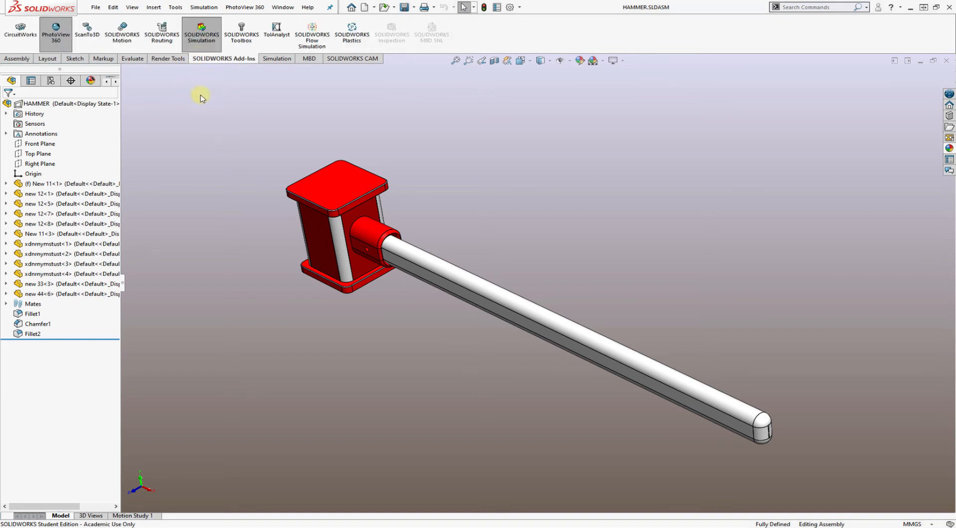
click(57, 41)
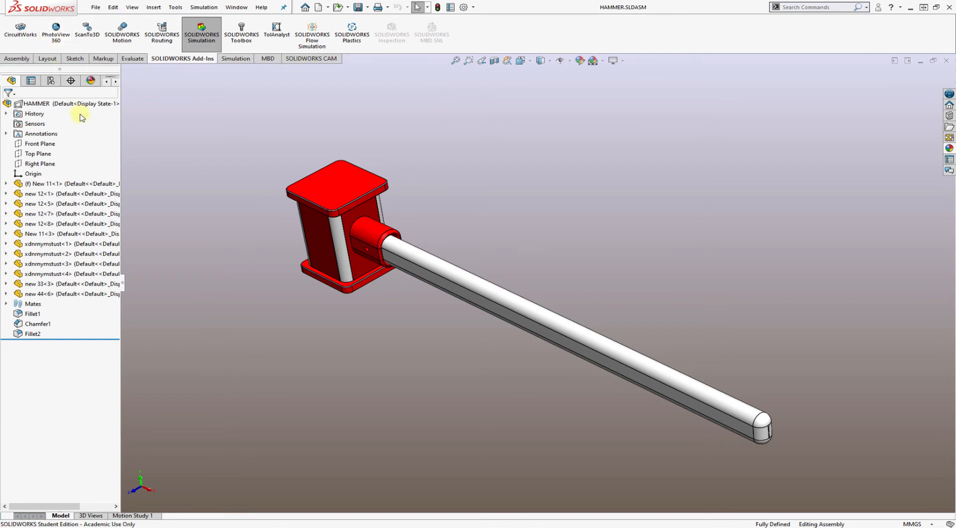
click(59, 35)
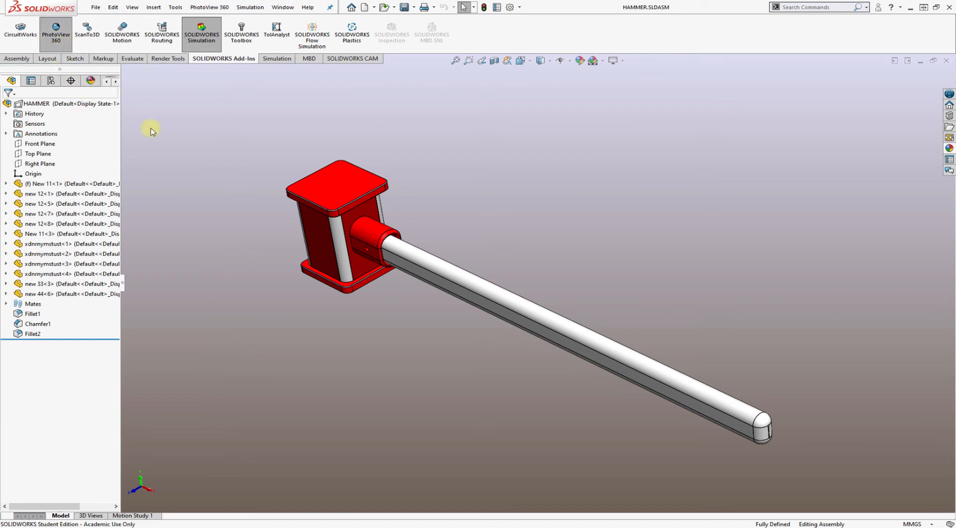
click(160, 59)
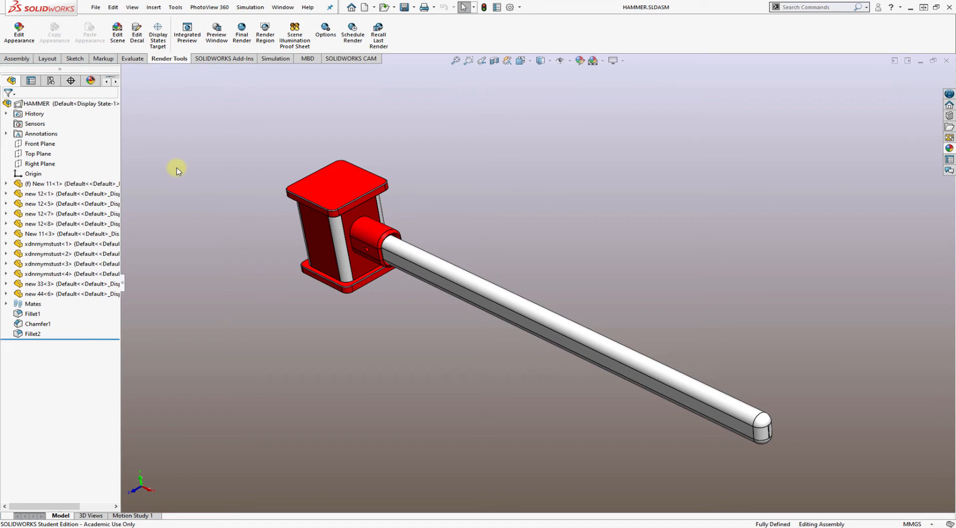
Define a render region and fit the whole hammer, from head to handle end, inside its frame
click(262, 42)
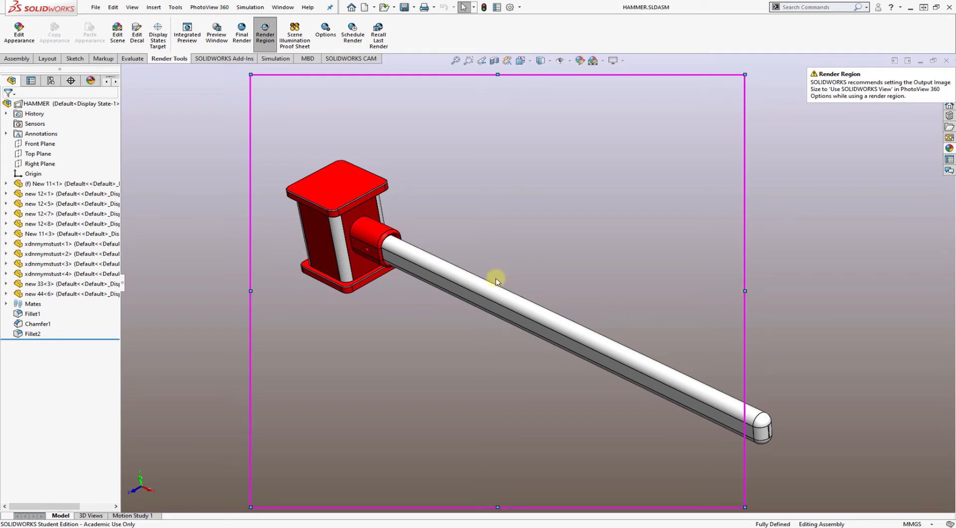
scroll(496, 281, up, 3)
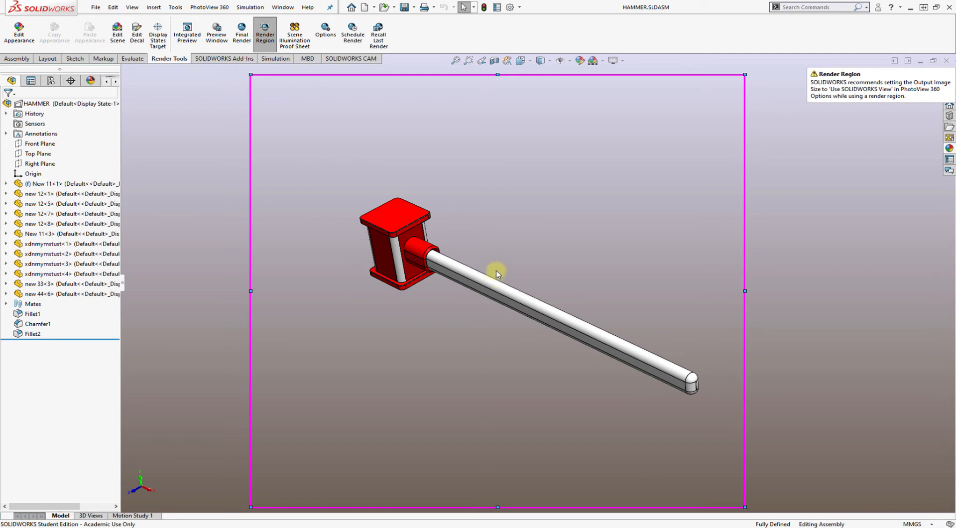
mouse_move(537, 271)
middle_down()
mouse_move(551, 282)
mouse_move(543, 277)
middle_up()
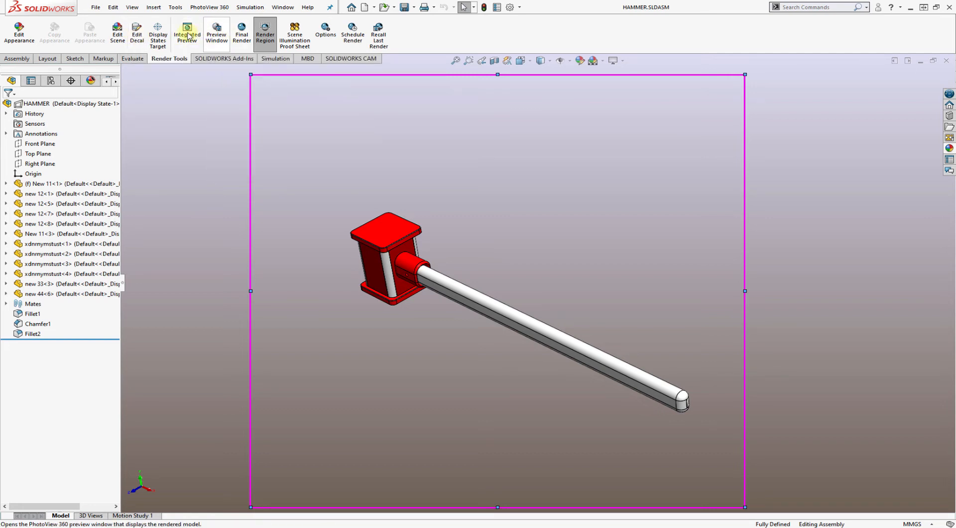
Set the PhotoView 360 output image size to 1920X1080 (16:9) and the image format to JPEG
click(327, 31)
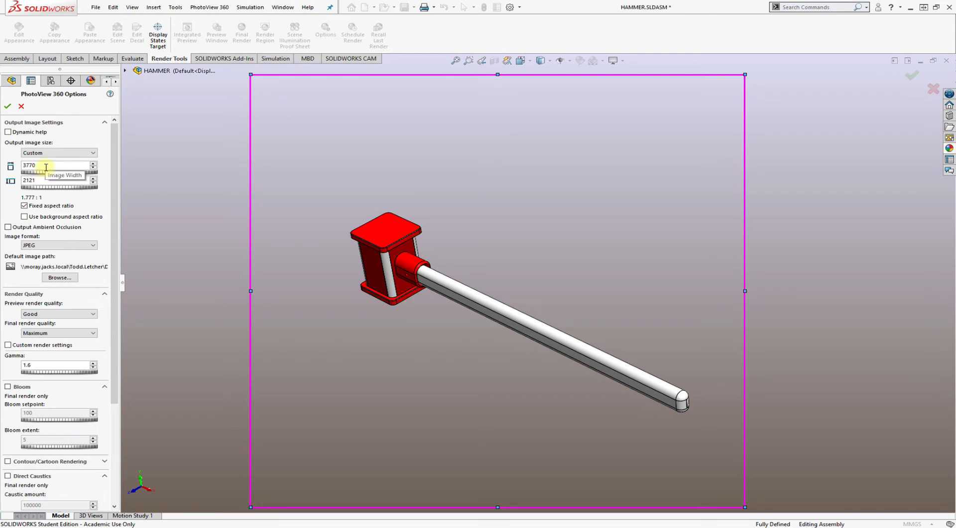
drag(46, 167, 1, 165)
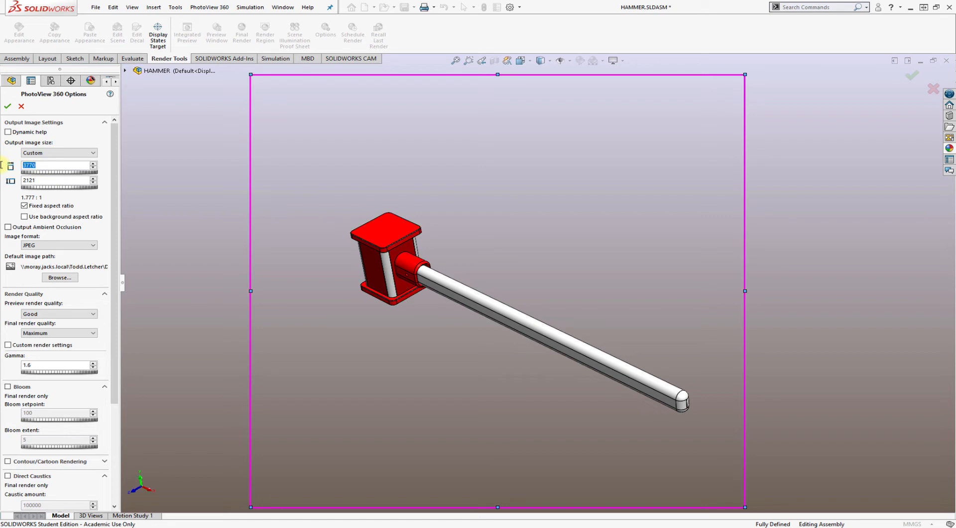
click(26, 152)
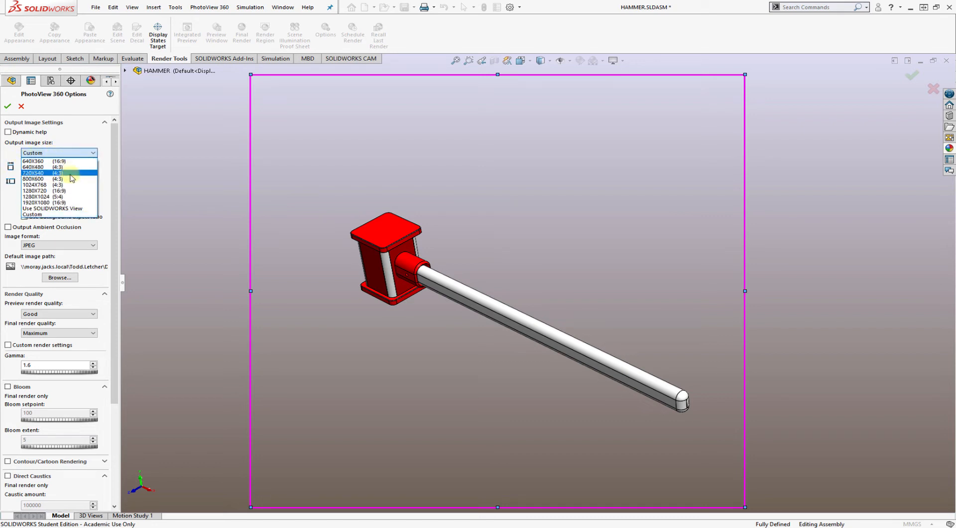
click(73, 203)
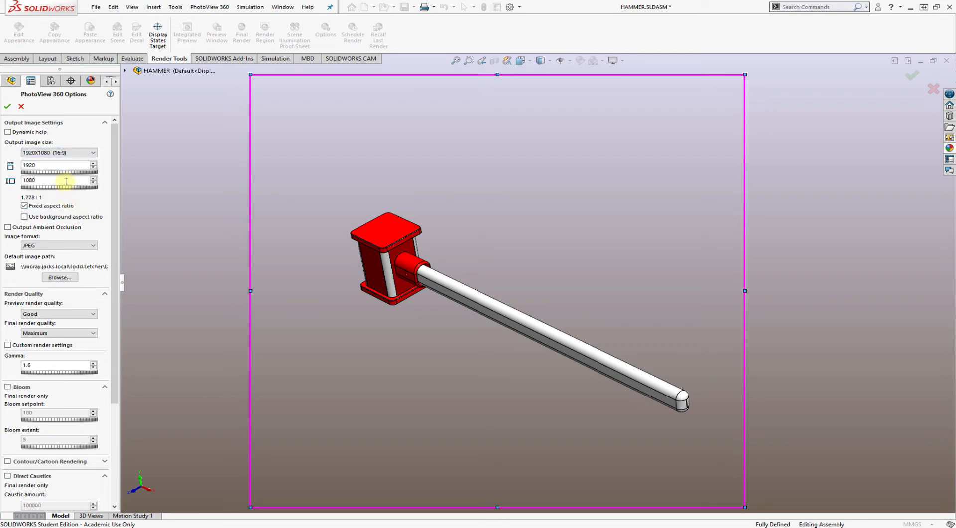
click(60, 245)
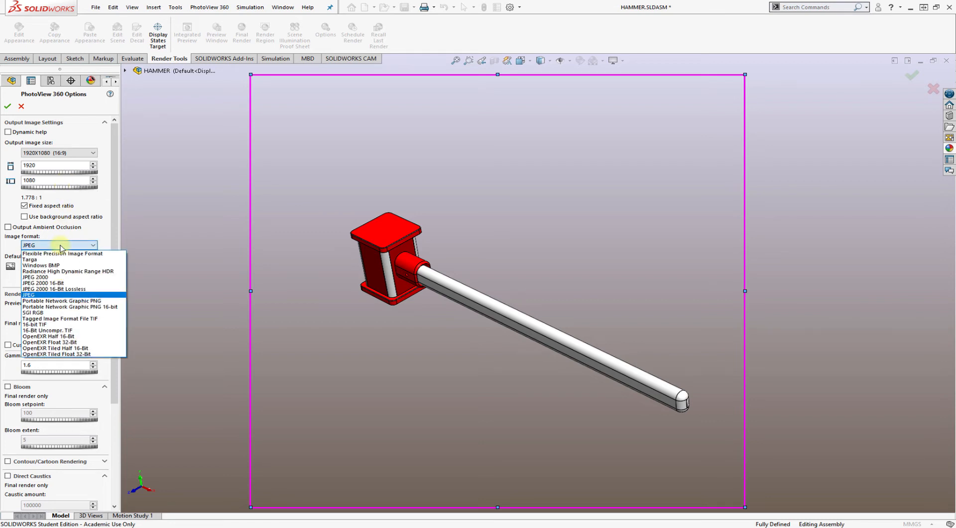
click(62, 295)
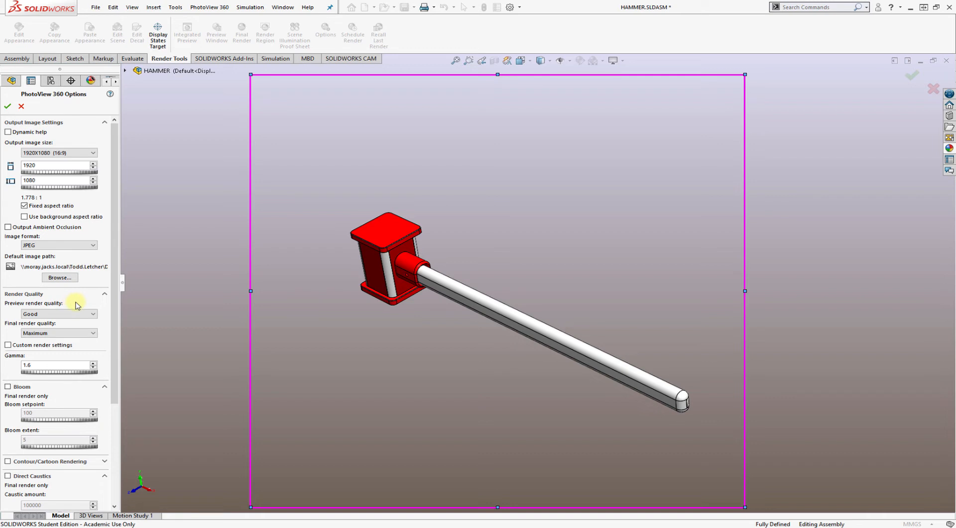
Set the final render quality to Maximum, keep the preview render quality at Good, and apply the PhotoView 360 options
click(74, 333)
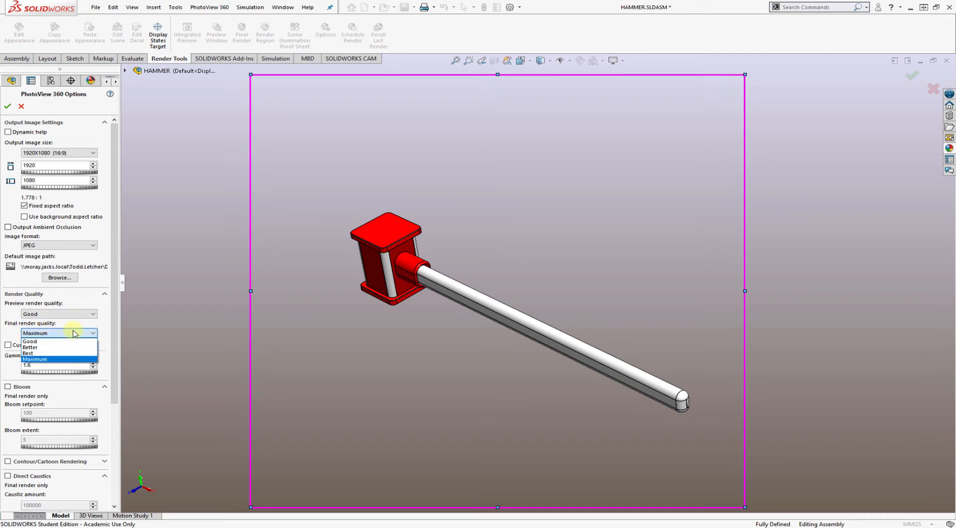
click(61, 359)
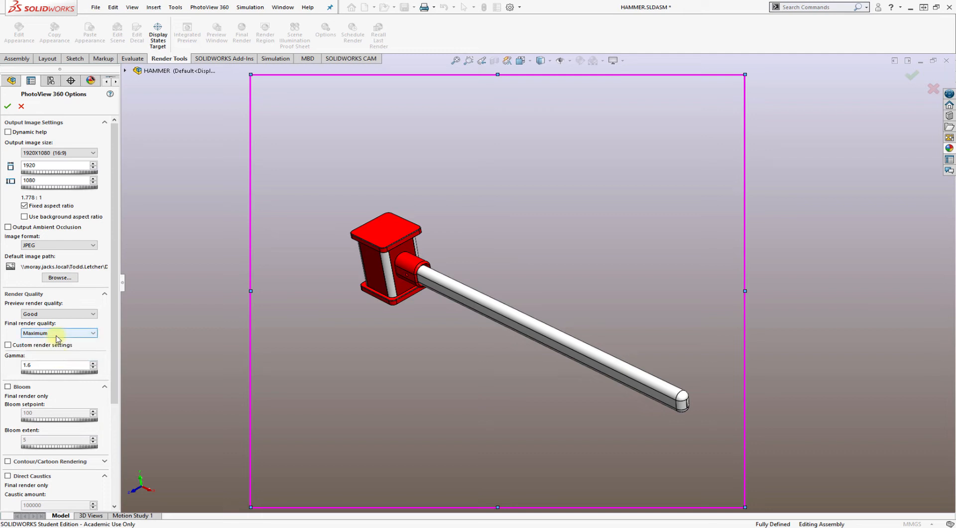
click(54, 314)
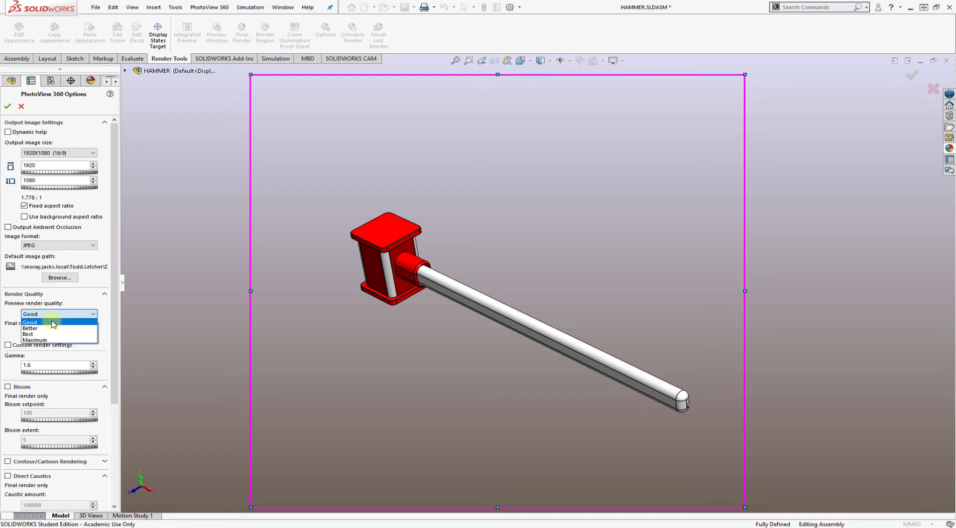
click(105, 324)
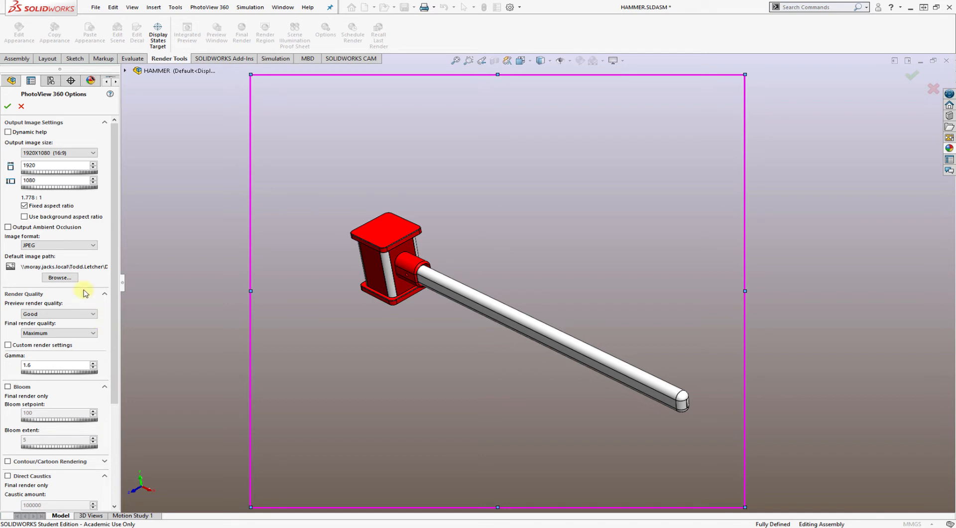
drag(115, 304, 107, 416)
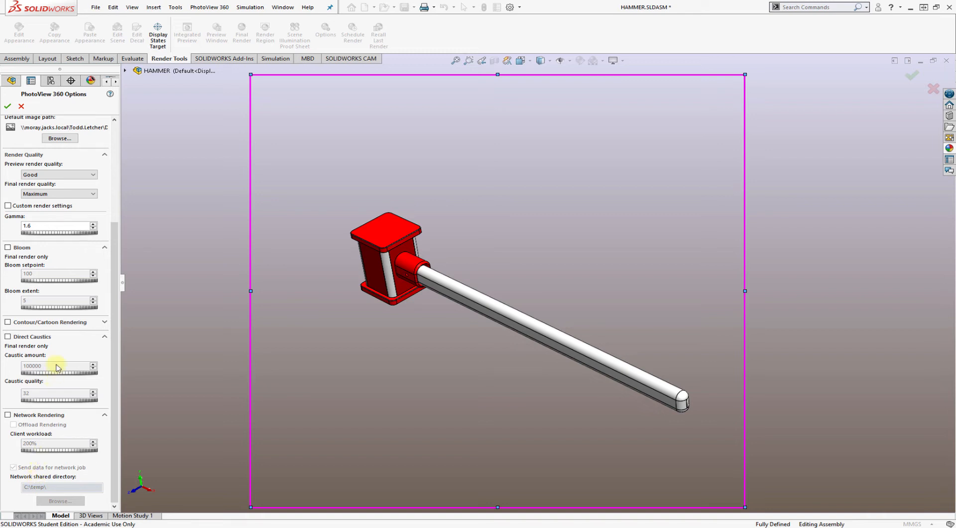
drag(112, 317, 112, 298)
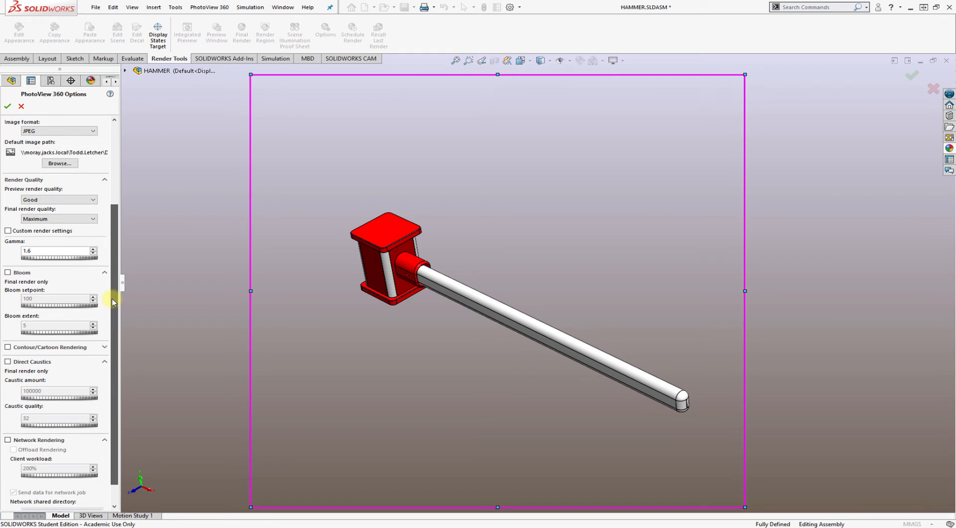
drag(112, 298, 112, 271)
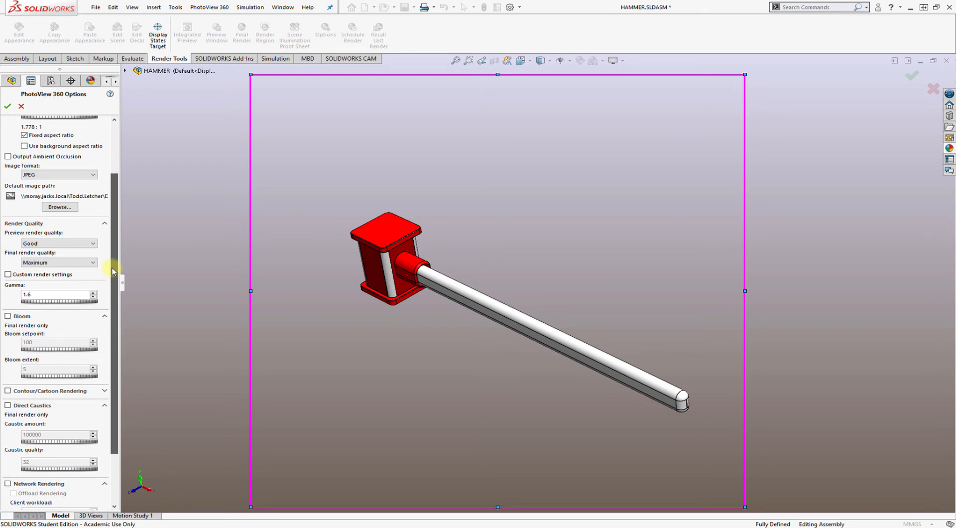
drag(112, 267, 115, 273)
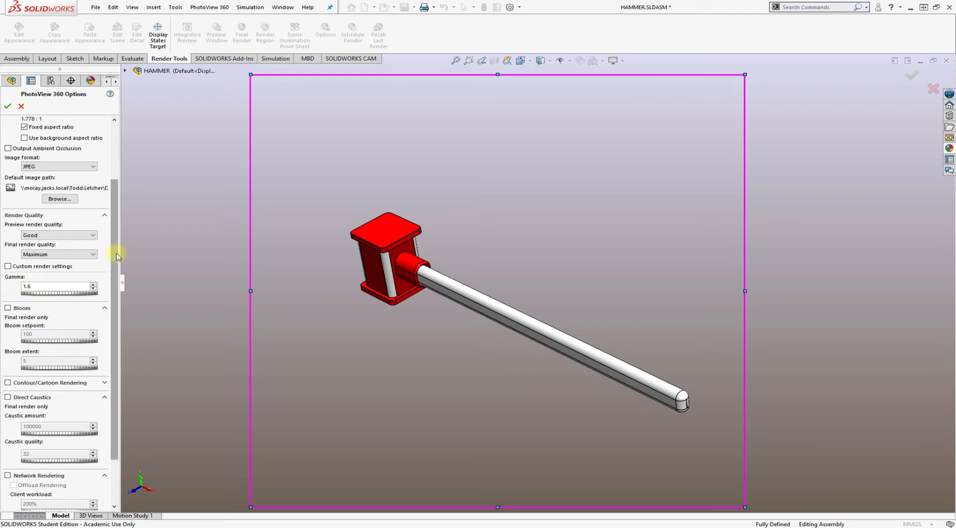
drag(117, 255, 116, 161)
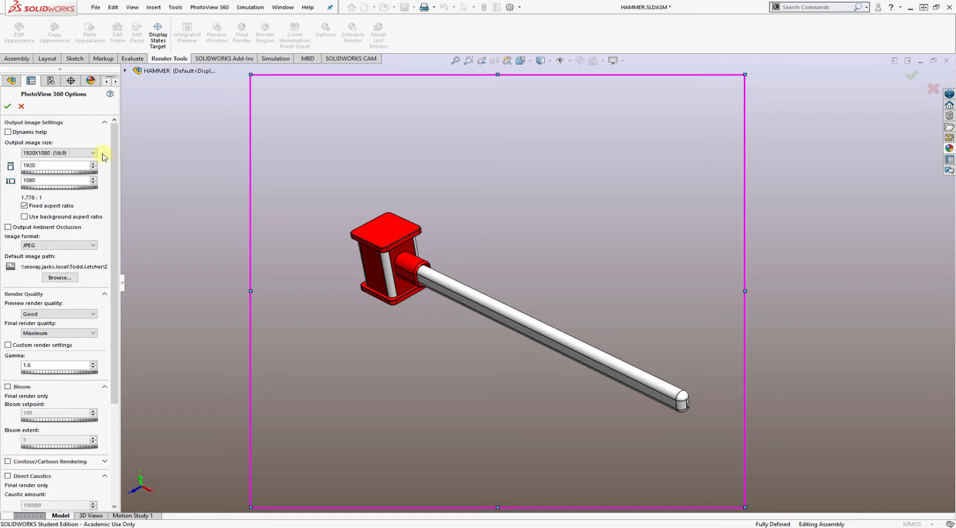
click(8, 106)
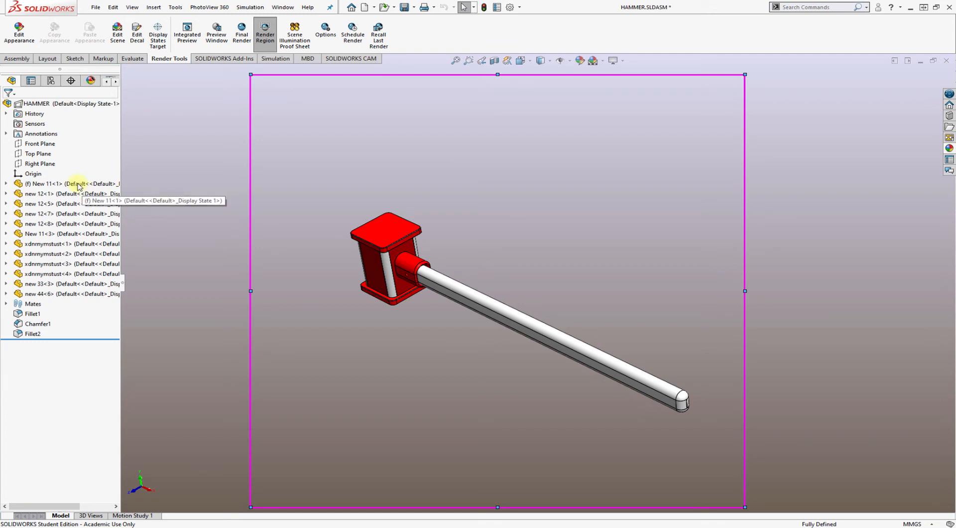
Highlight the assembly components one by one, from New 11<1> to new 33<3>, to identify each part in the hammer model
click(78, 184)
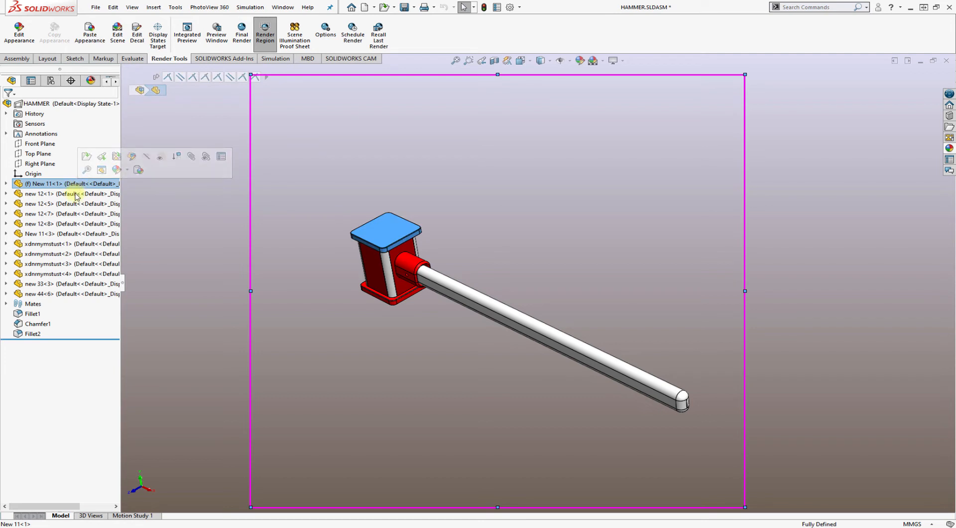
click(75, 194)
click(73, 204)
click(74, 215)
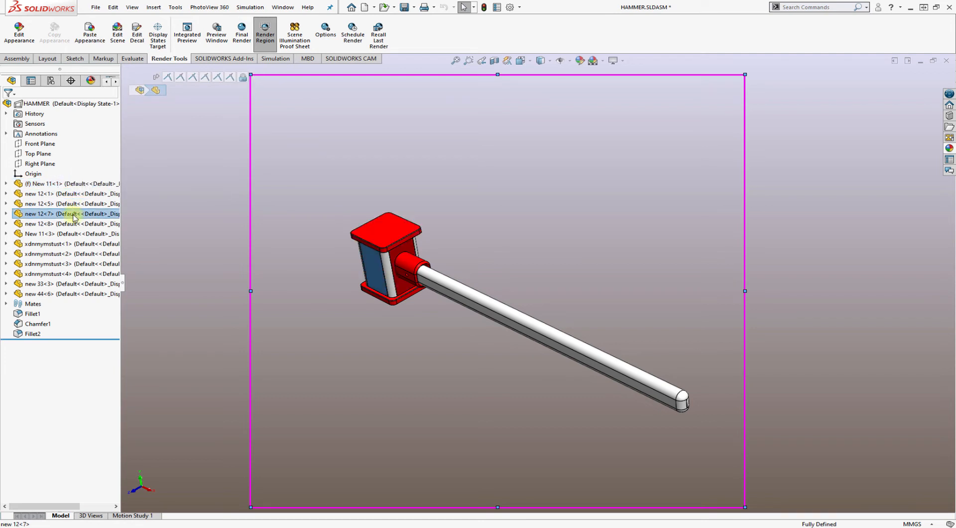
click(74, 224)
click(75, 234)
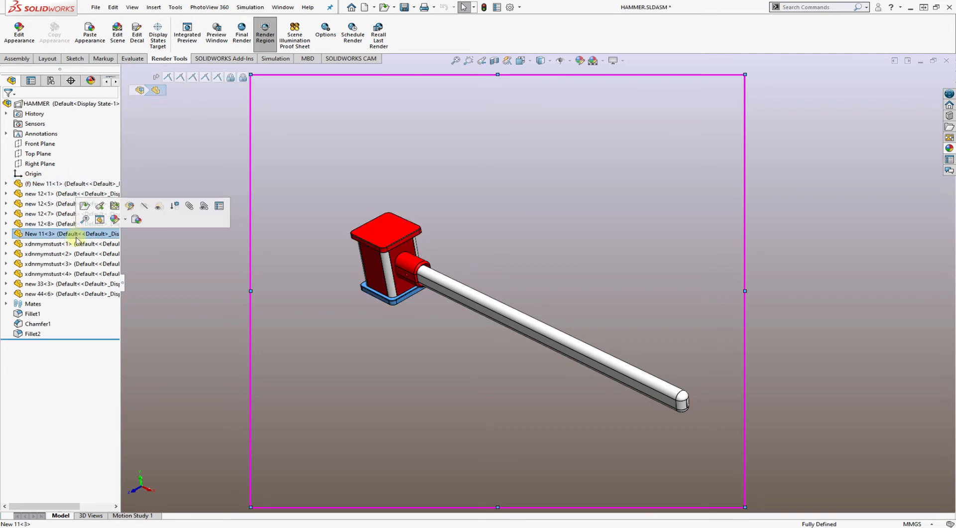
click(75, 244)
click(76, 254)
click(76, 264)
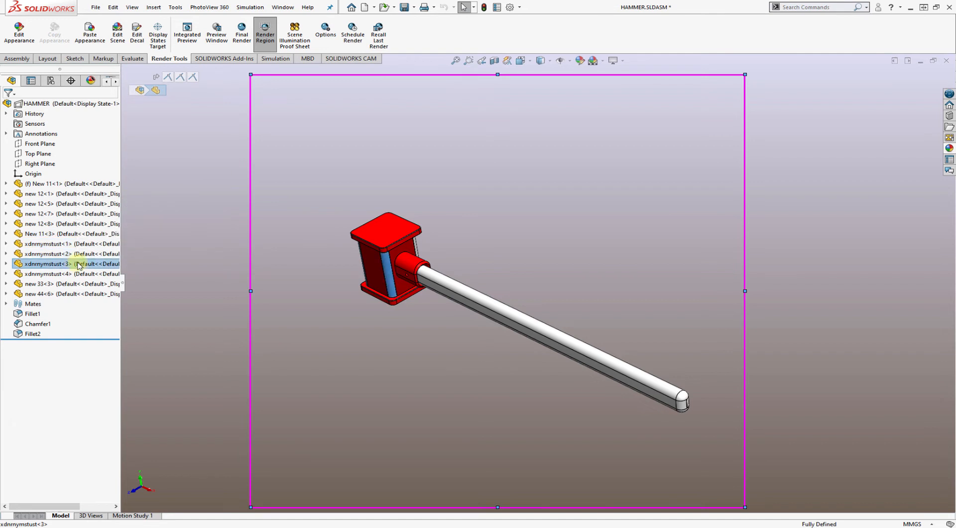
click(78, 274)
click(78, 284)
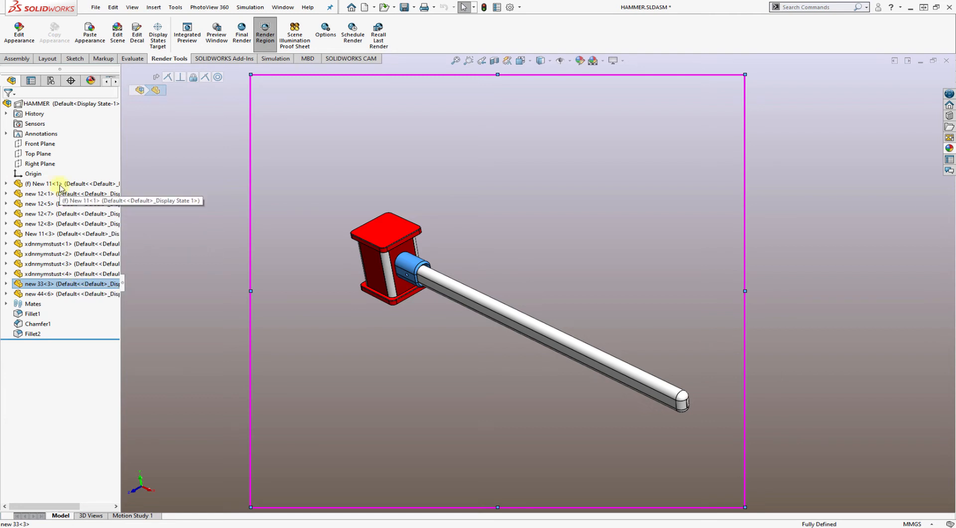
Assign the material AISI 4340 Steel, annealed, to component New 11<1>, the square plate on the hammer head
right_click(60, 186)
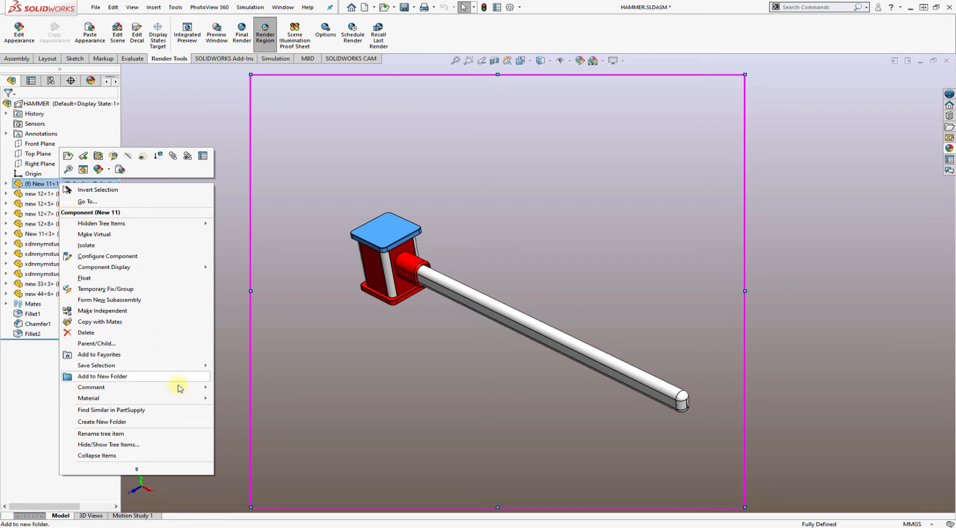
mouse_move(154, 401)
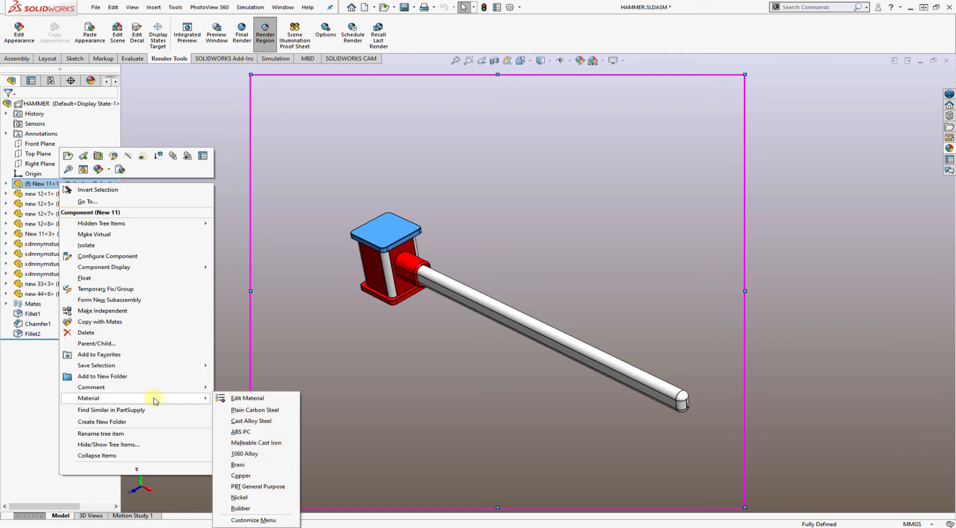
click(245, 399)
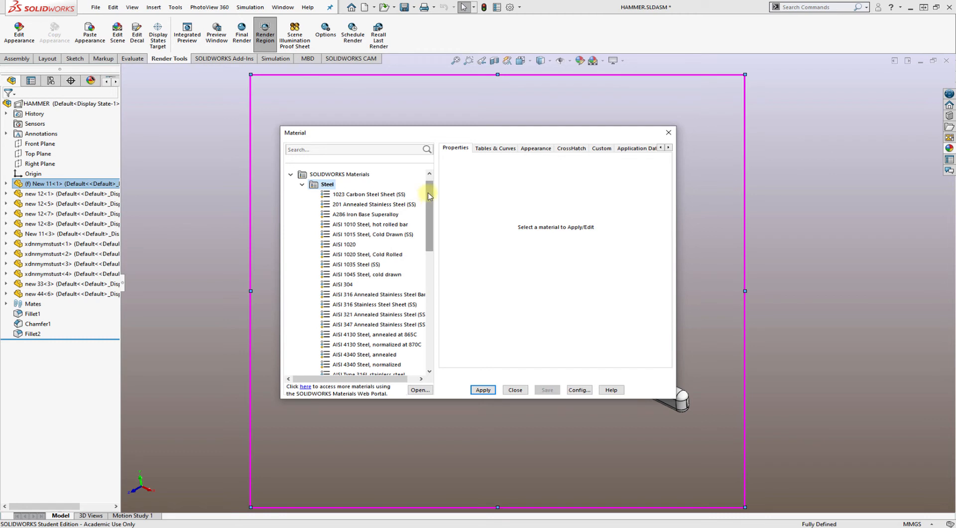
drag(428, 196, 431, 224)
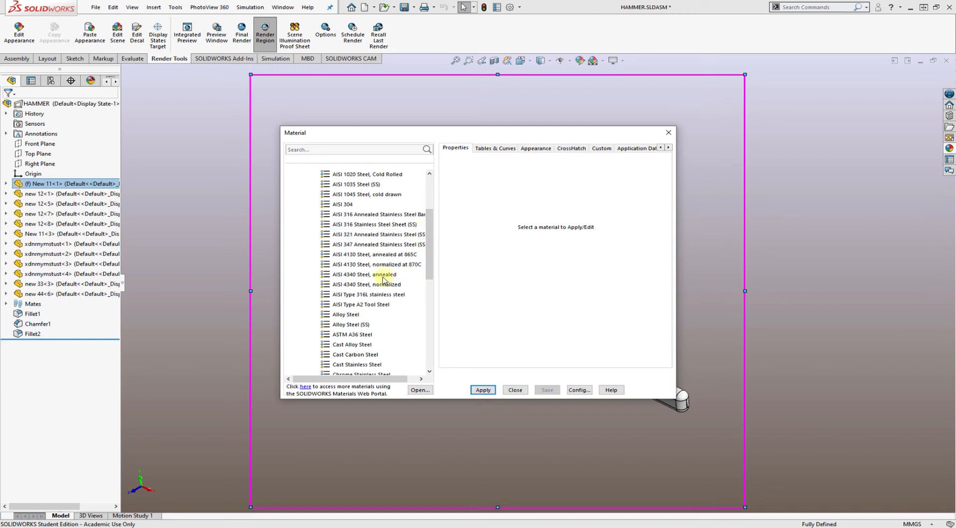
mouse_move(383, 279)
click(363, 275)
click(481, 390)
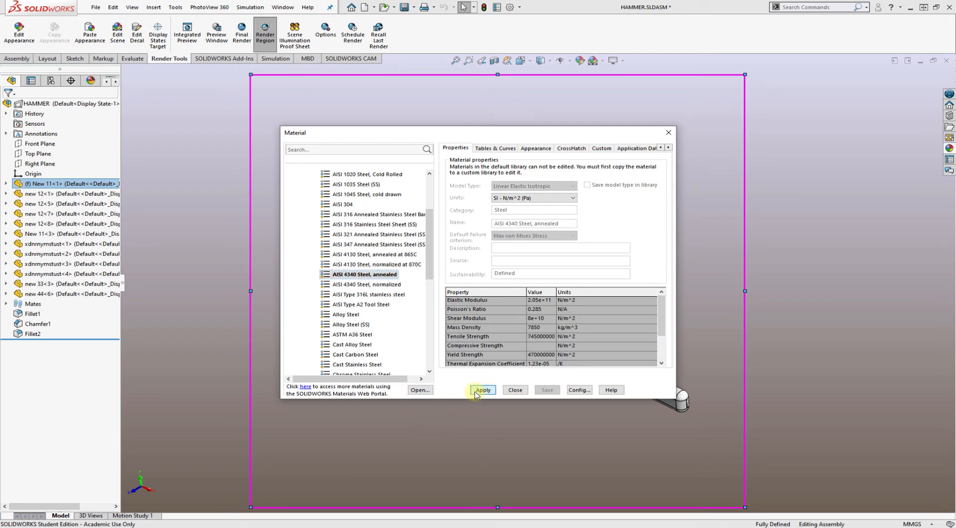
click(526, 391)
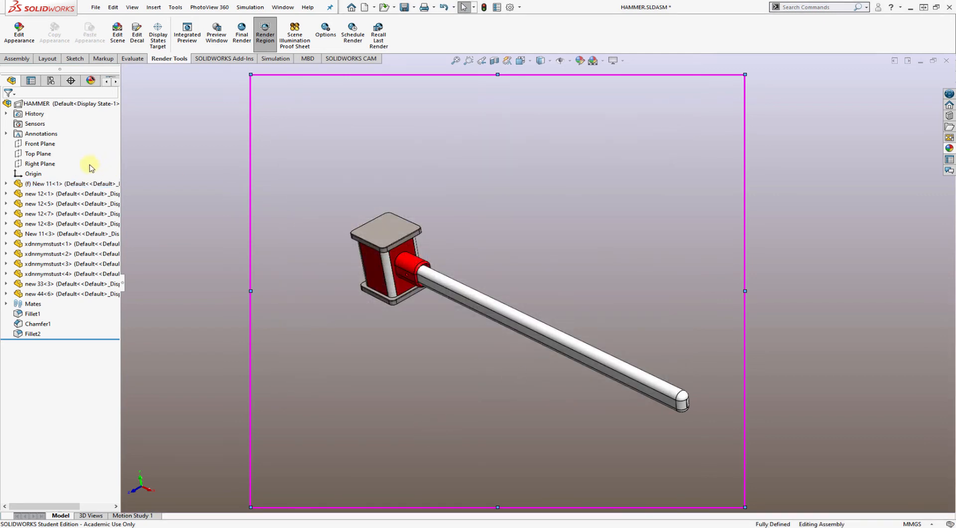
click(51, 187)
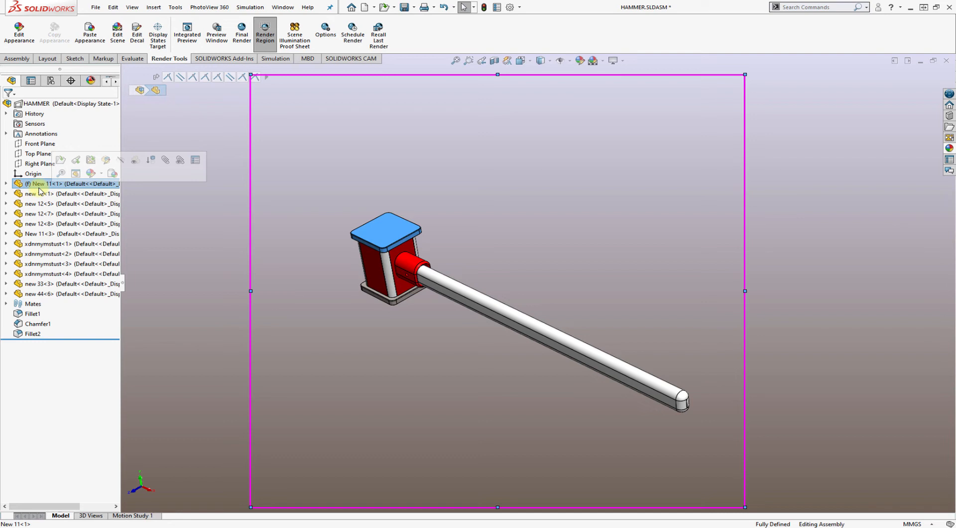
Assign the material AISI 4340 Steel, annealed, to component new 12<1>, a side wall of the hammer head
right_click(39, 199)
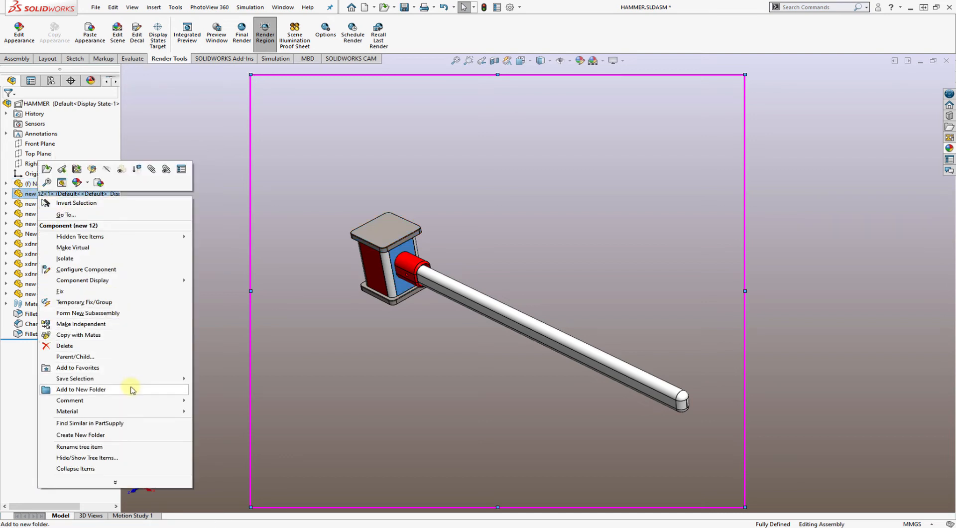
mouse_move(129, 411)
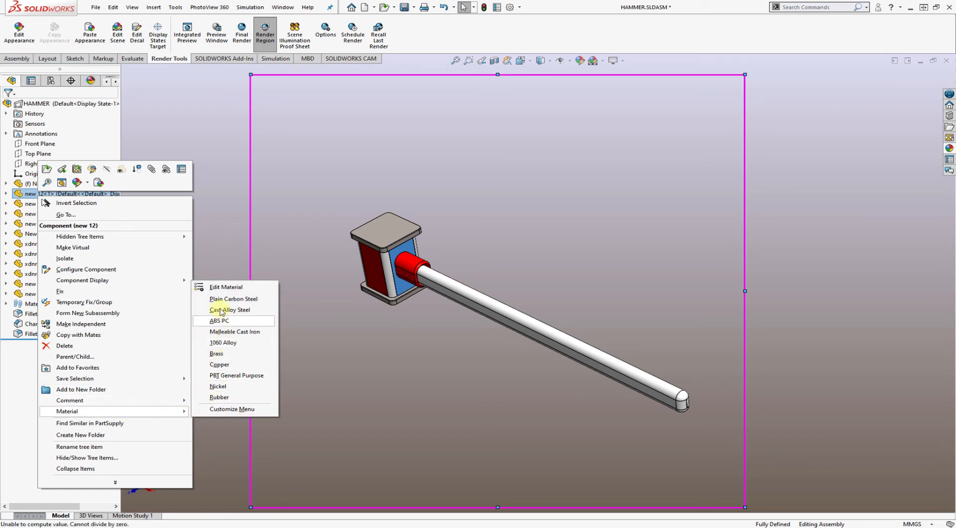
click(218, 286)
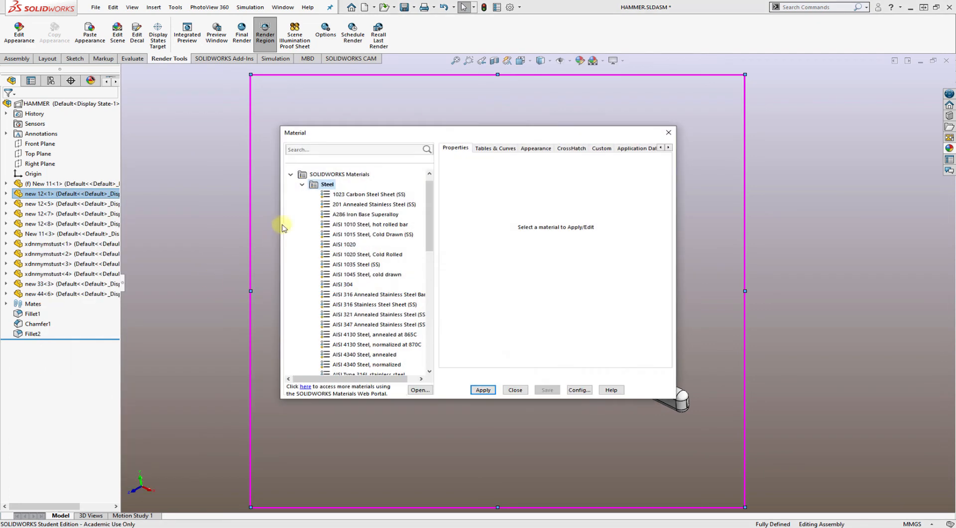
drag(428, 189, 428, 213)
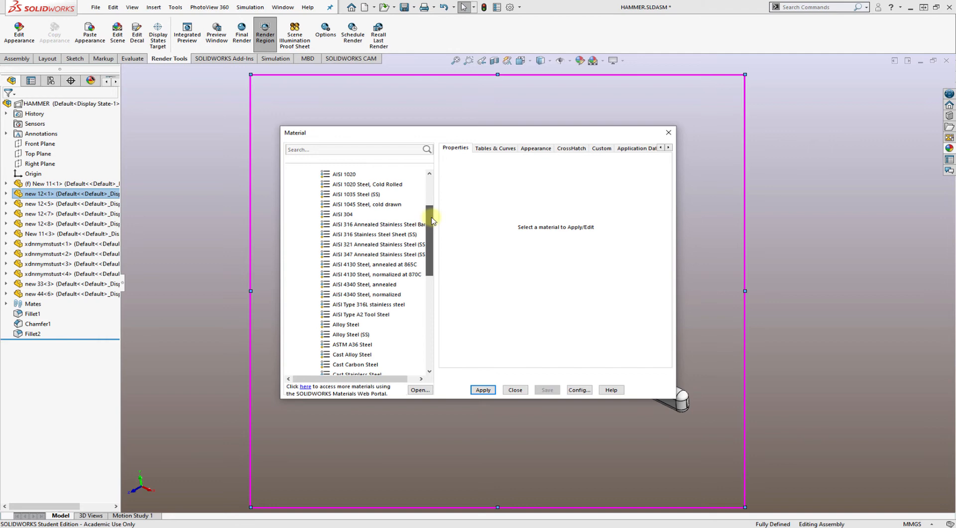
click(391, 284)
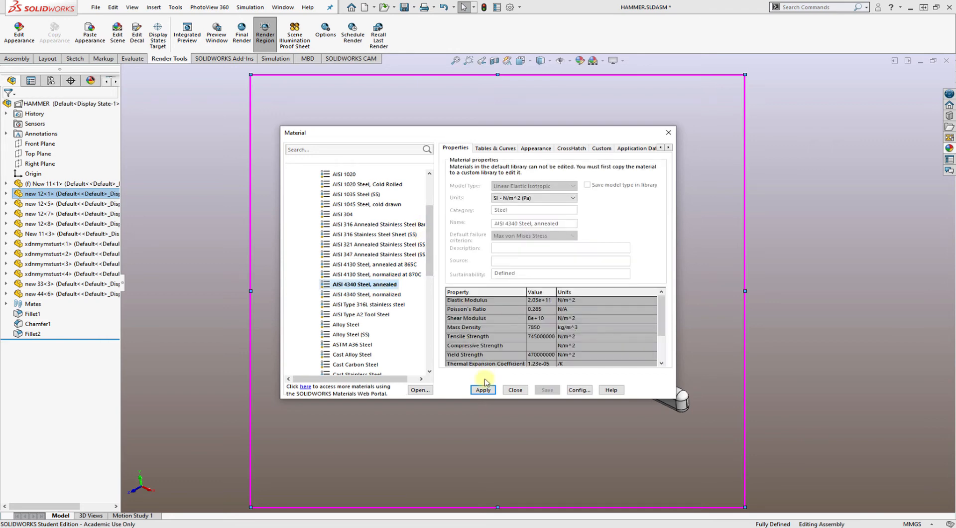
click(515, 389)
Assign the material AISI 4340 Steel, annealed, to component xdnrnymstust<1>, a corner piece of the hammer head
click(79, 205)
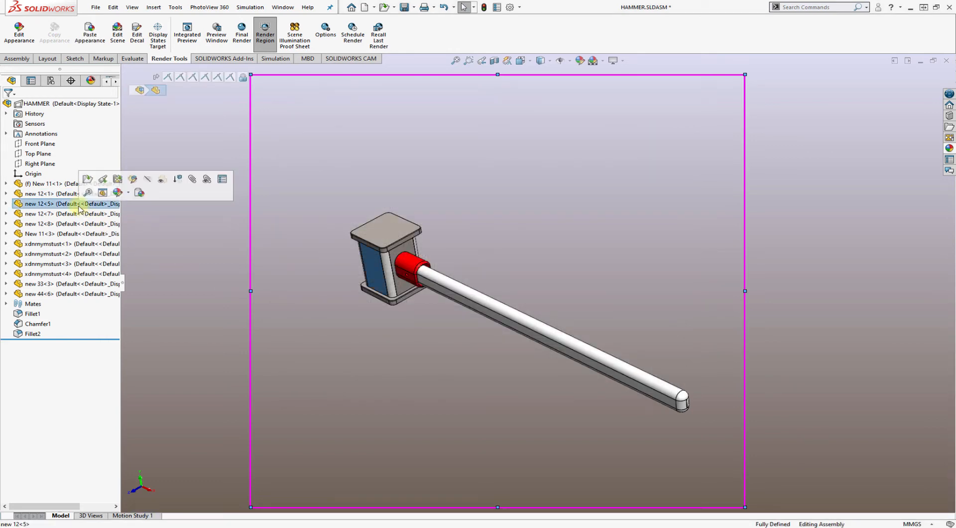
click(70, 223)
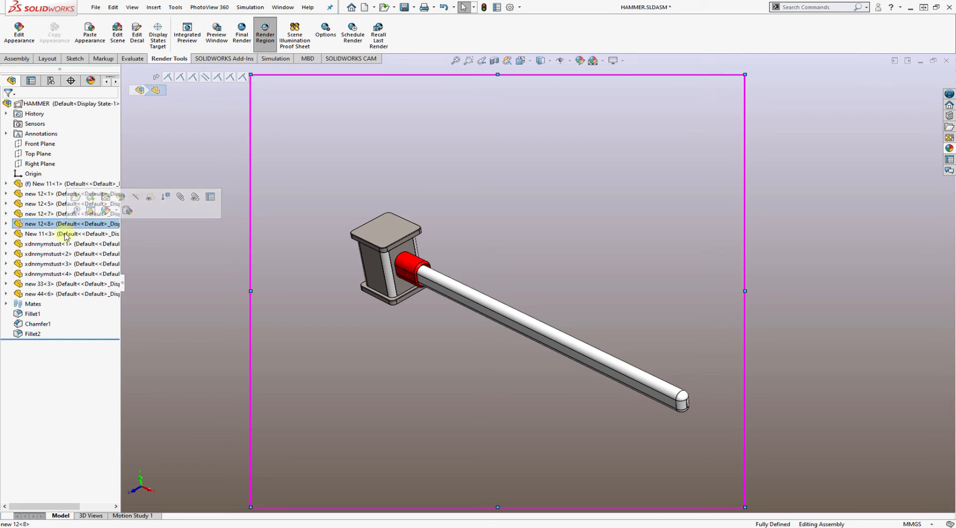
click(66, 234)
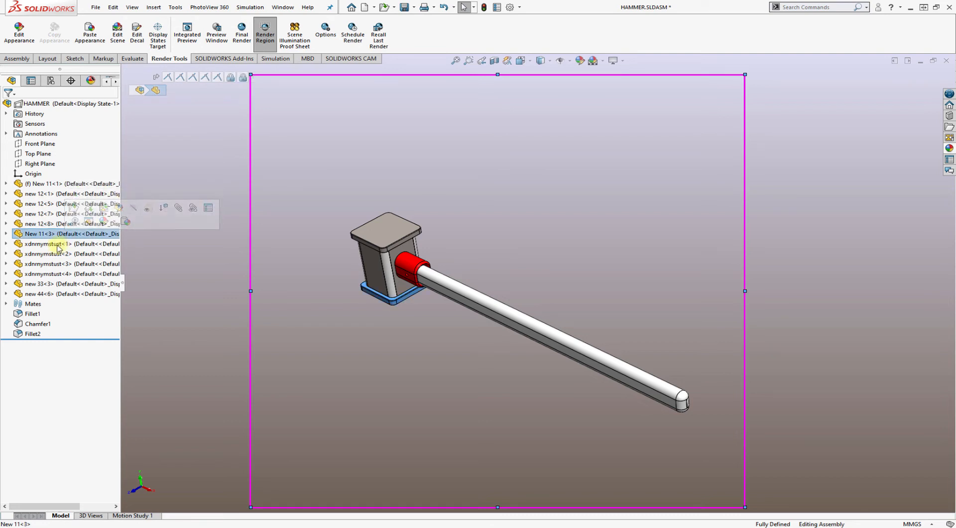
click(48, 246)
right_click(47, 249)
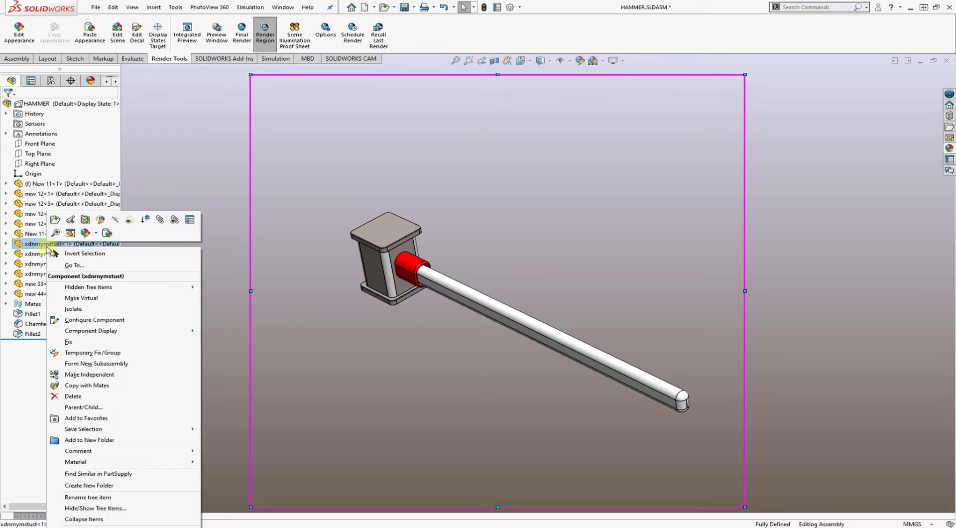
mouse_move(137, 461)
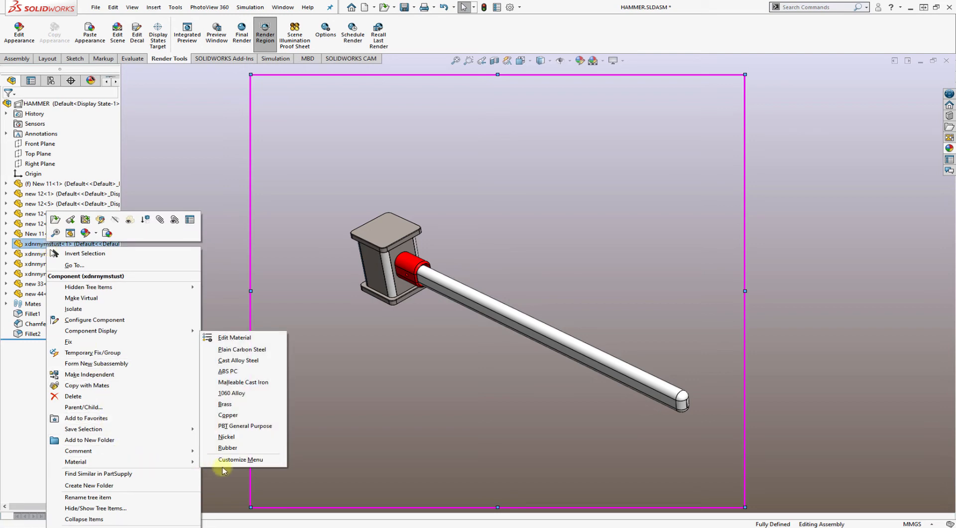
click(234, 338)
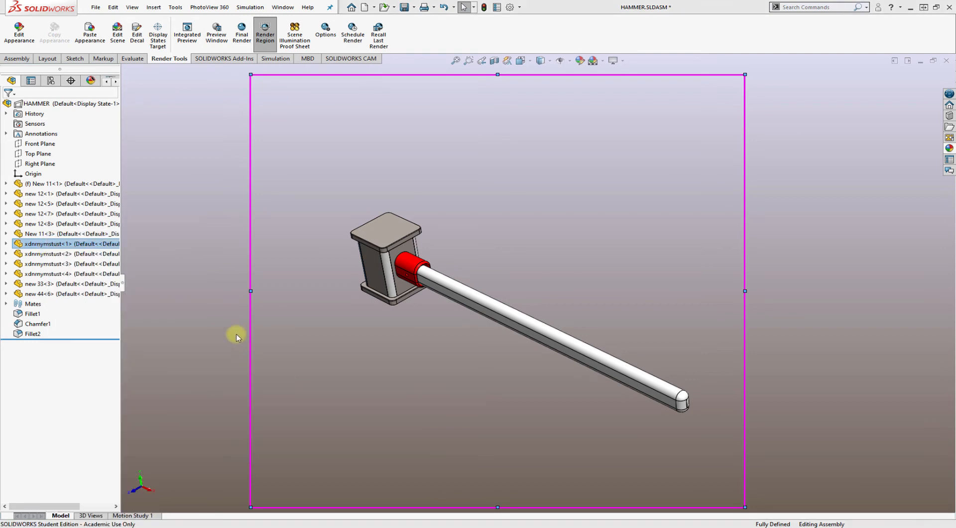
drag(429, 208, 428, 250)
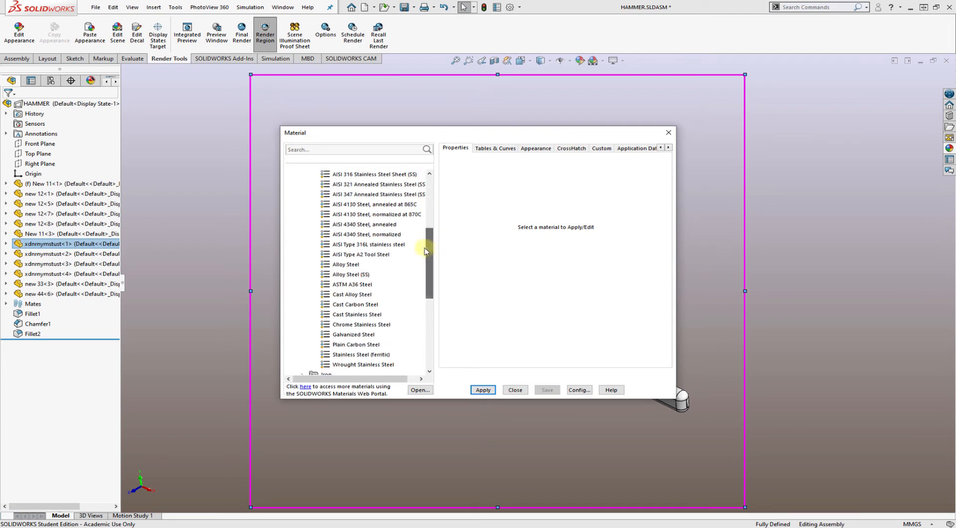
click(389, 225)
click(481, 389)
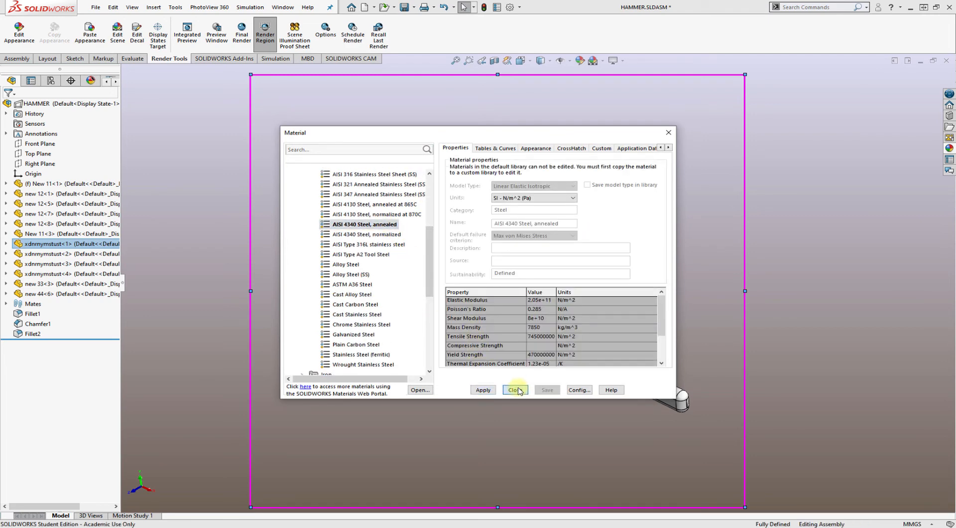
click(516, 389)
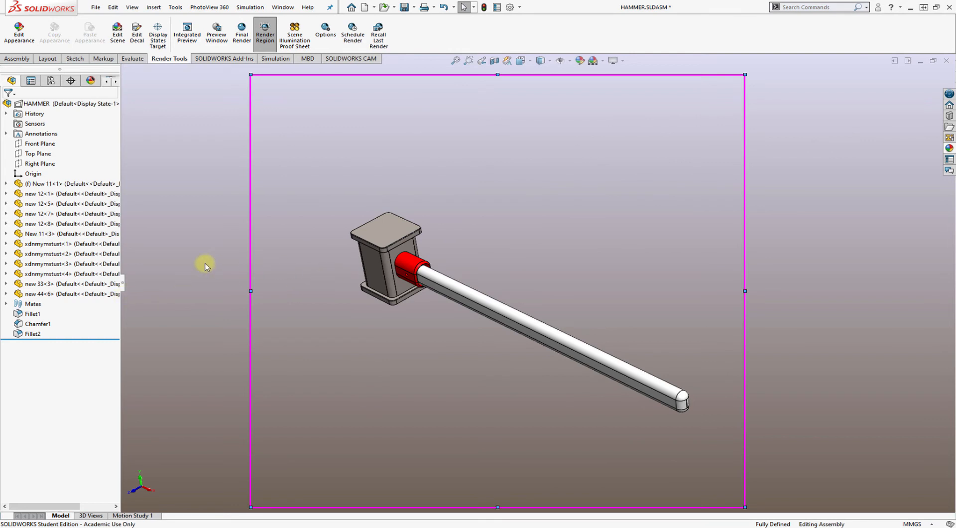
Assign the material AISI 4340 Steel, annealed, to component new 33<3>, the collar between head and handle
click(69, 263)
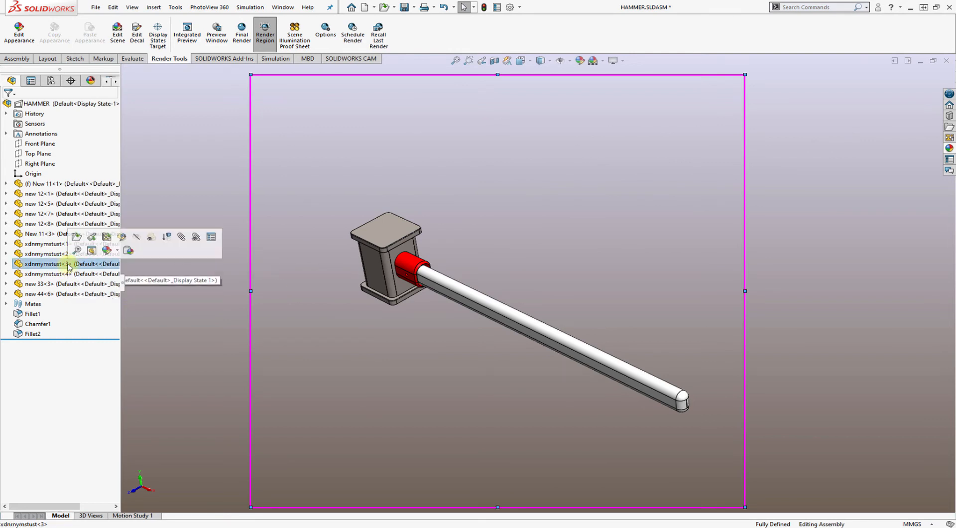
click(40, 283)
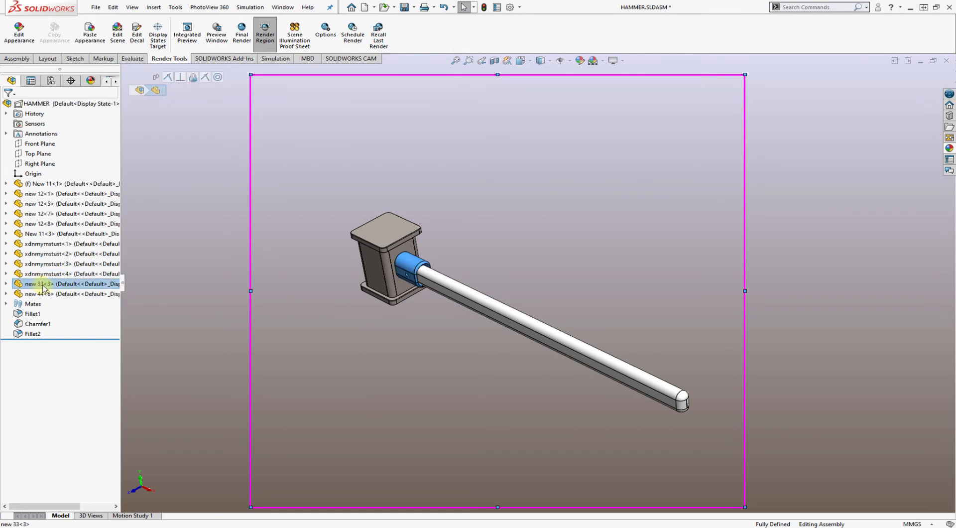
right_click(43, 287)
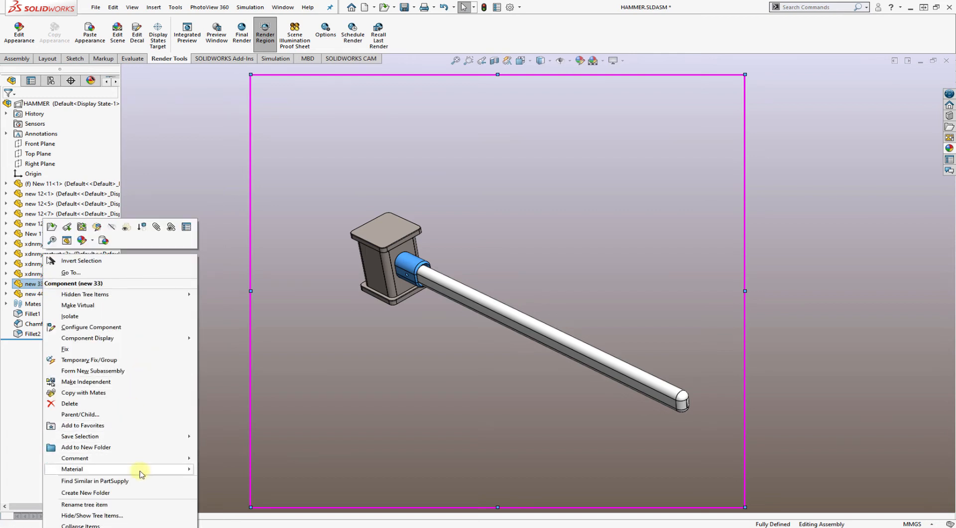
mouse_move(141, 472)
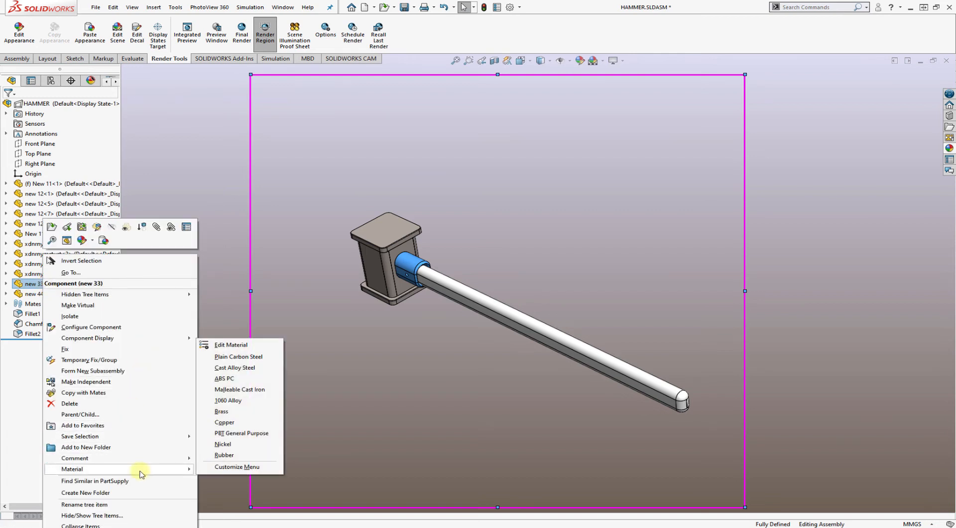
click(235, 350)
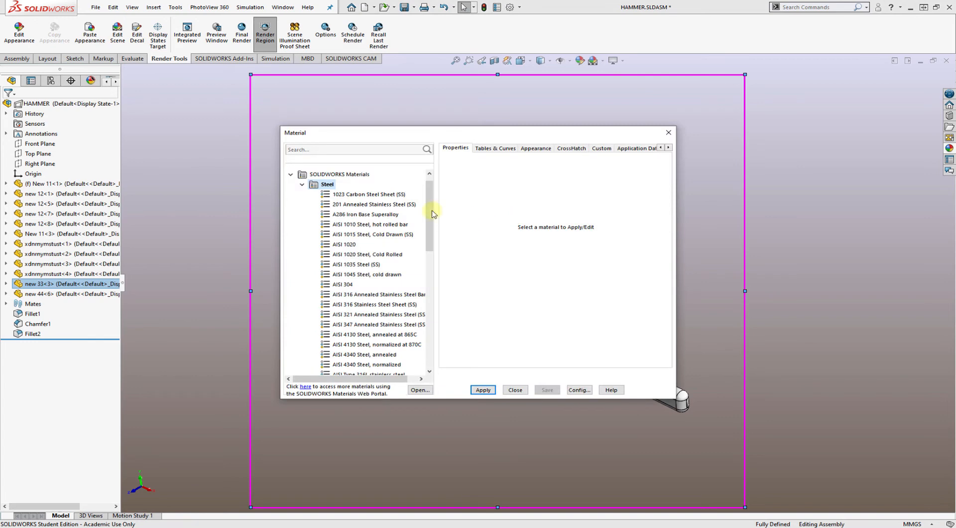
drag(432, 215, 427, 238)
click(381, 284)
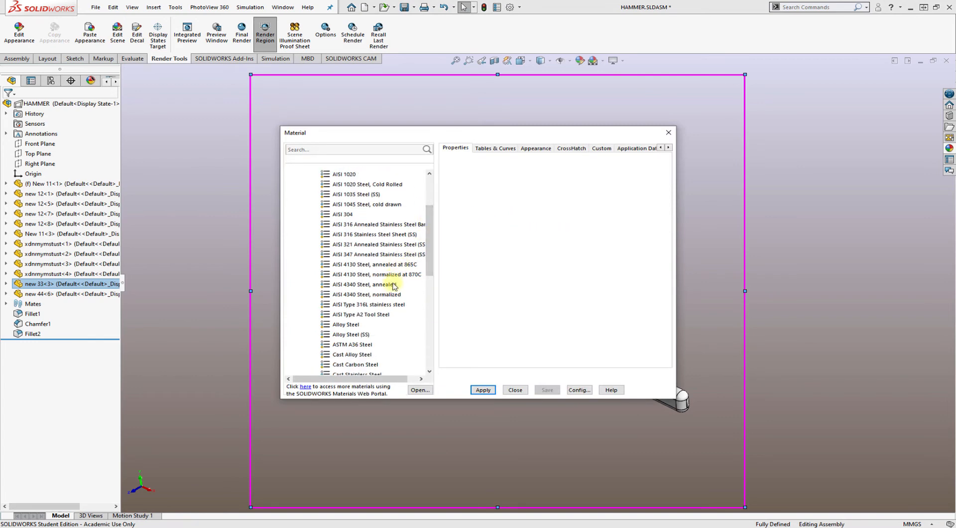
click(476, 388)
click(514, 389)
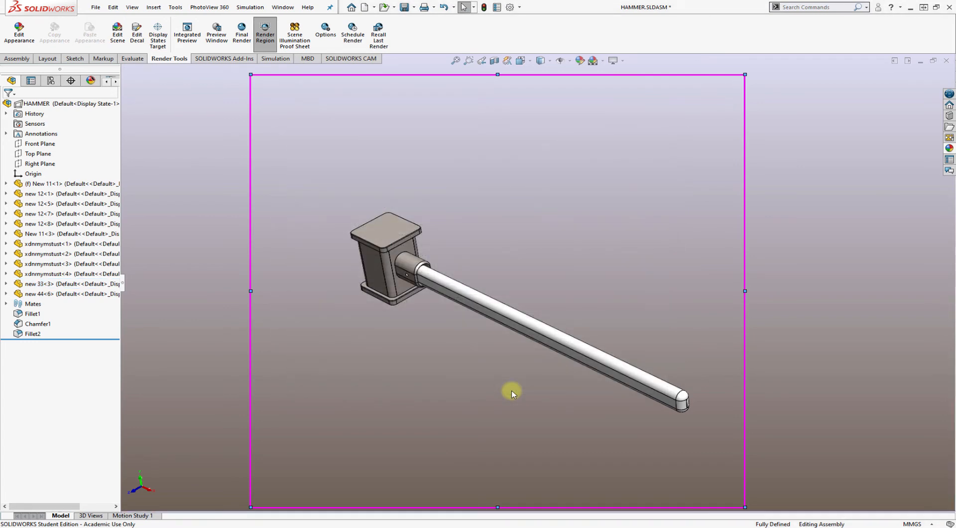
Assign the material Oak from the Woods category to component new 44<6>, the hammer handle
click(55, 294)
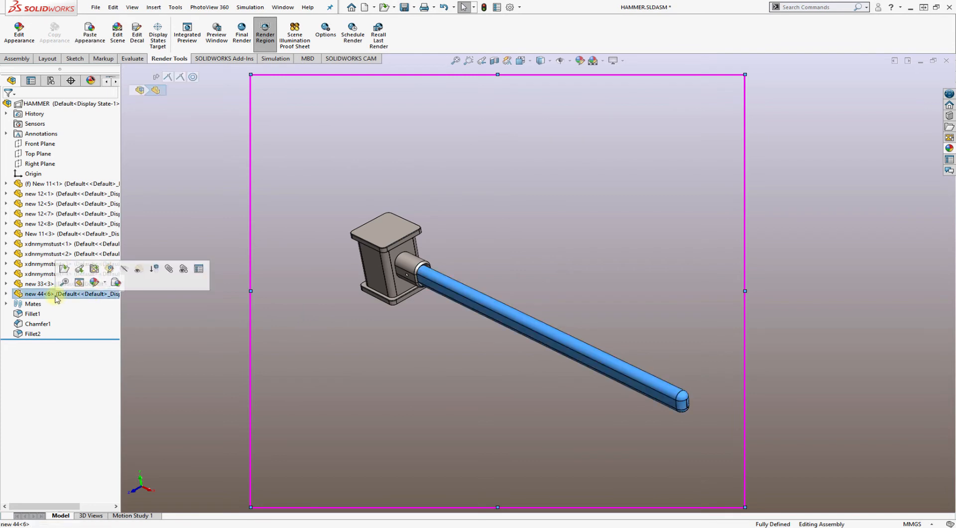
right_click(89, 294)
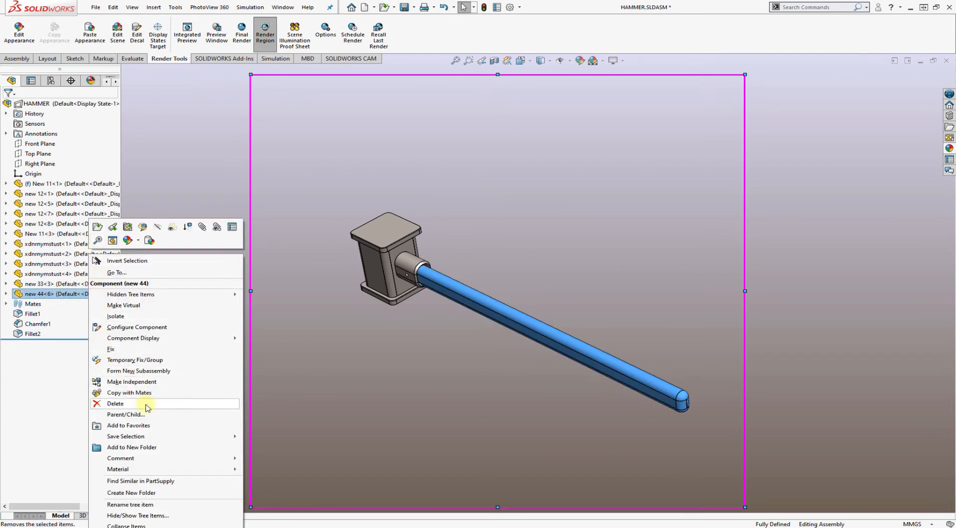
mouse_move(193, 469)
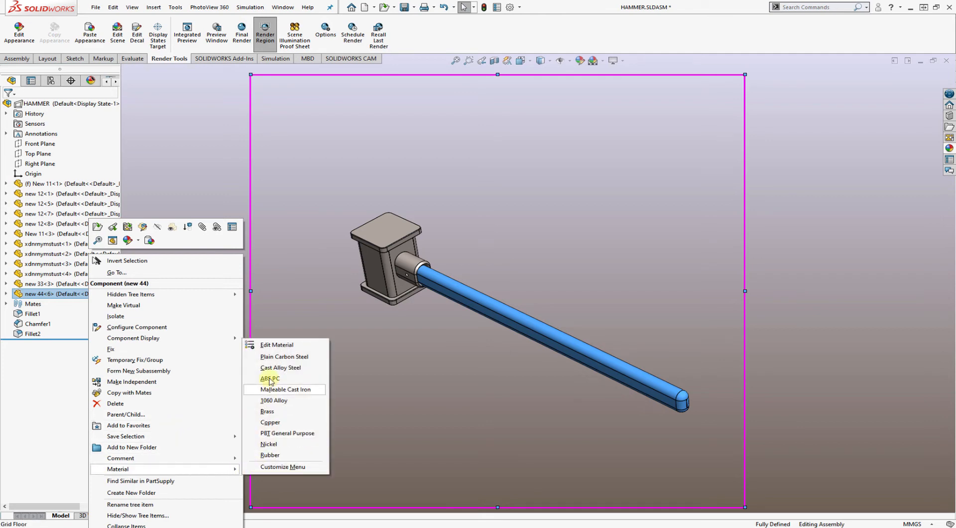
click(273, 342)
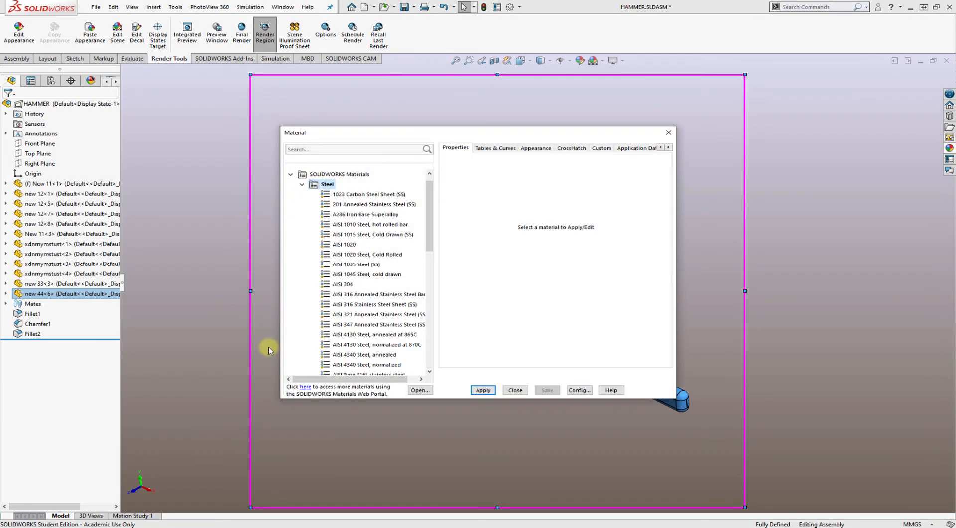
click(302, 184)
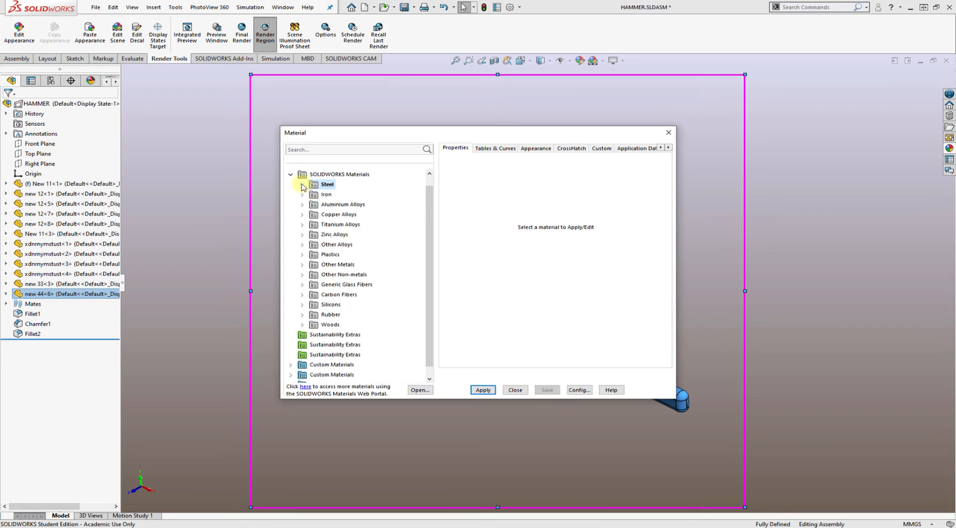
click(301, 325)
drag(429, 265, 431, 306)
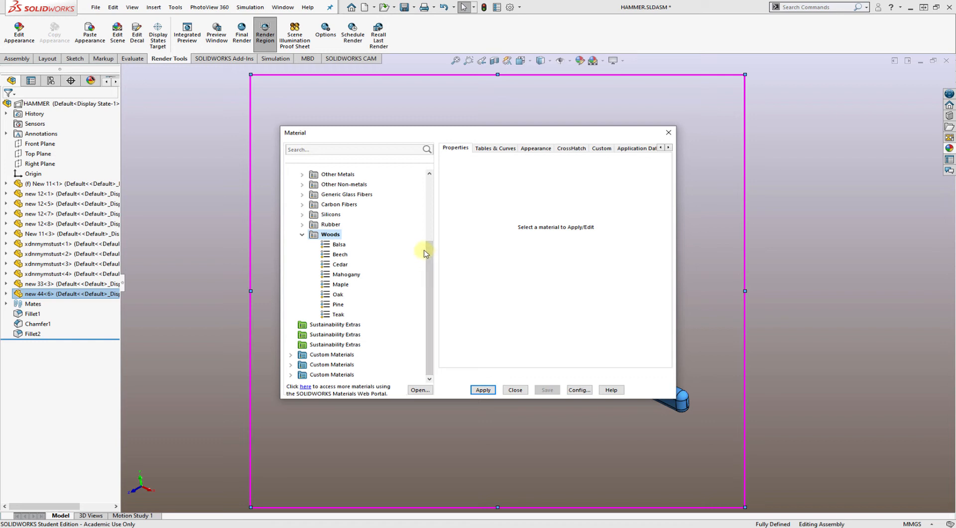
click(338, 295)
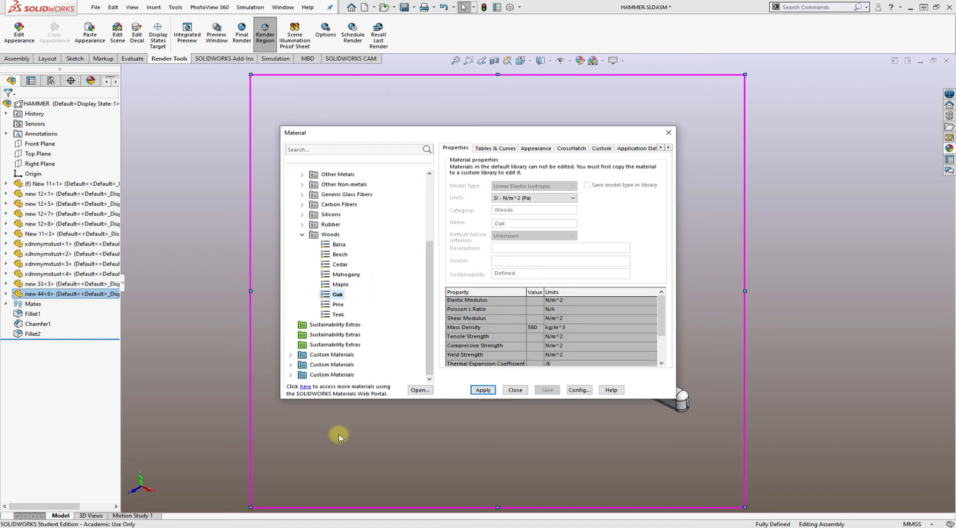
click(483, 390)
click(515, 390)
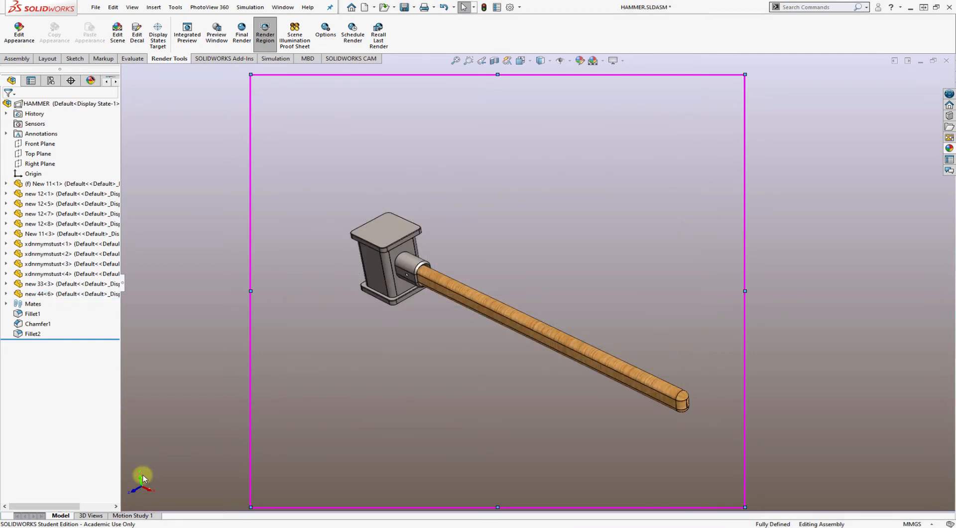
Fit the whole hammer inside the render region and run the PhotoView 360 final render
scroll(425, 283, down, 2)
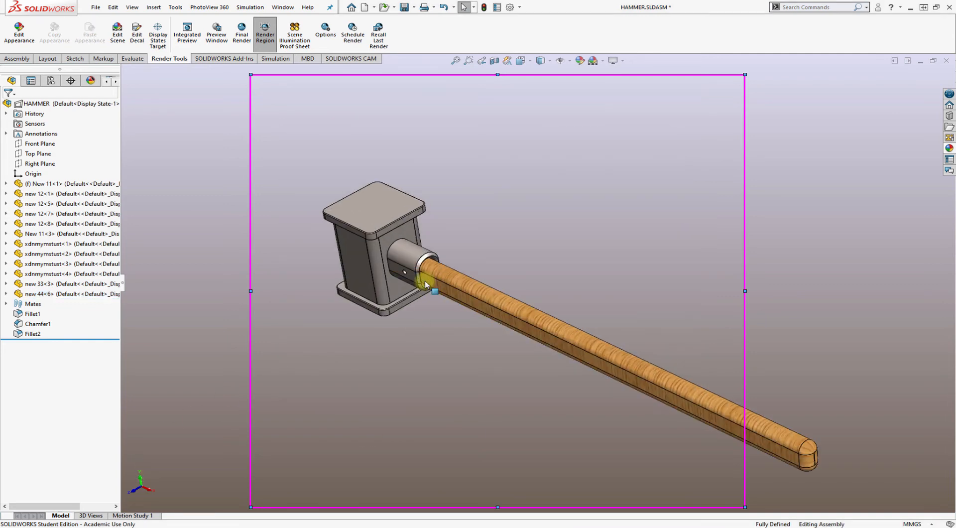
scroll(425, 284, down, 1)
scroll(430, 276, up, 2)
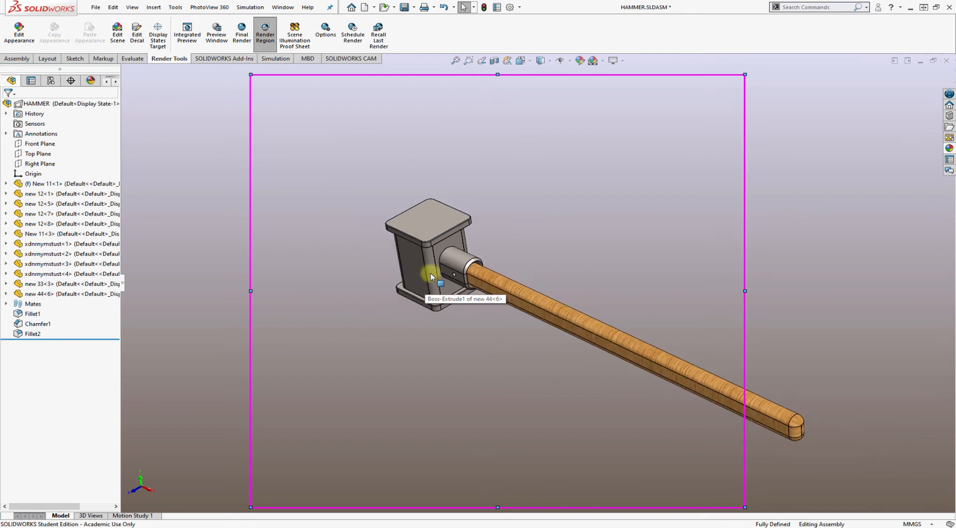
scroll(546, 351, down, 1)
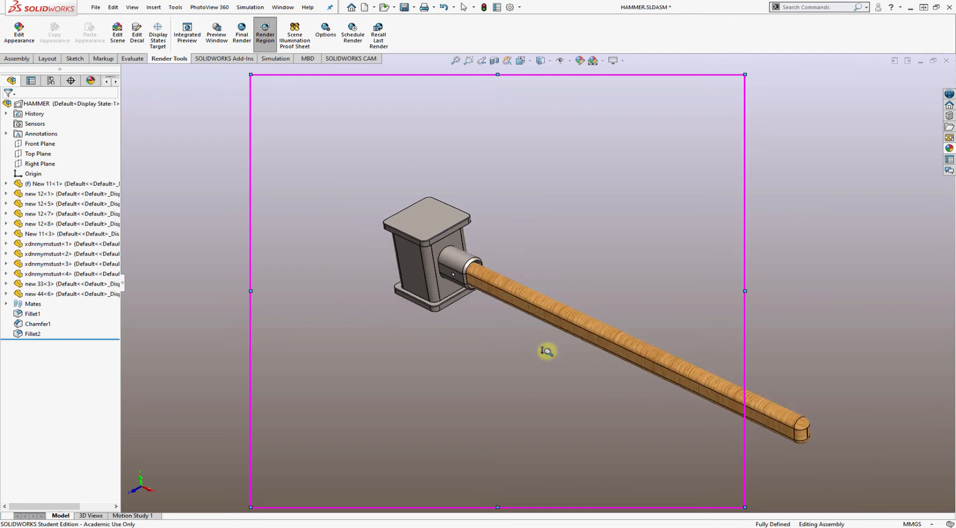
scroll(546, 351, down, 3)
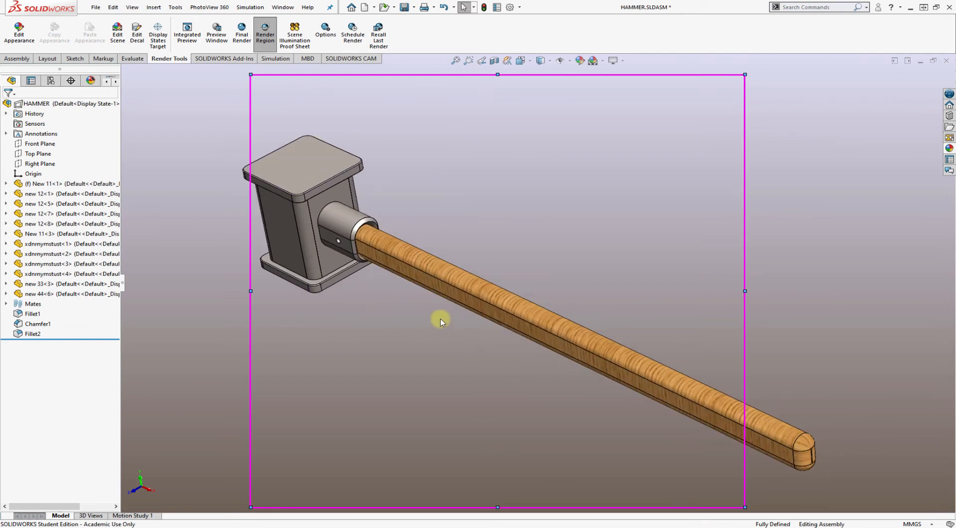
scroll(441, 321, up, 3)
ctrl+middle_drag(516, 337, 496, 351)
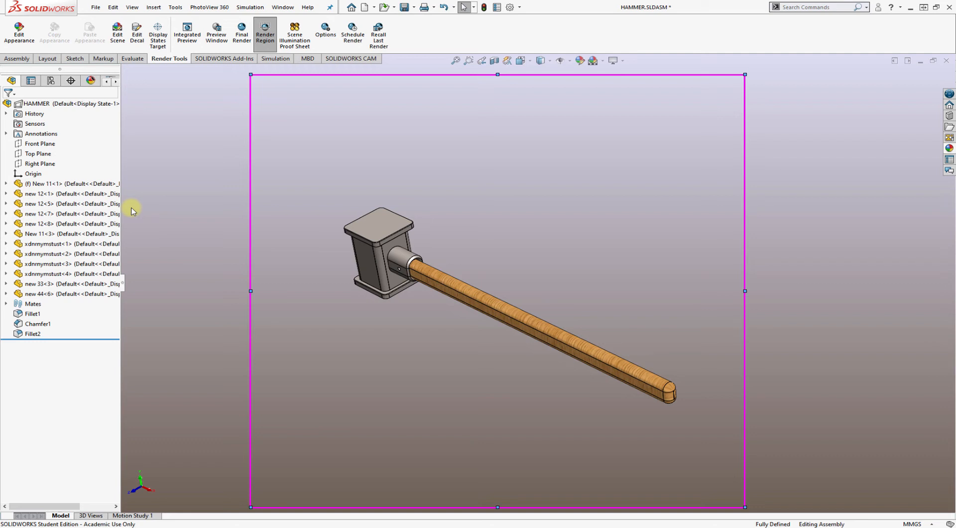
click(240, 45)
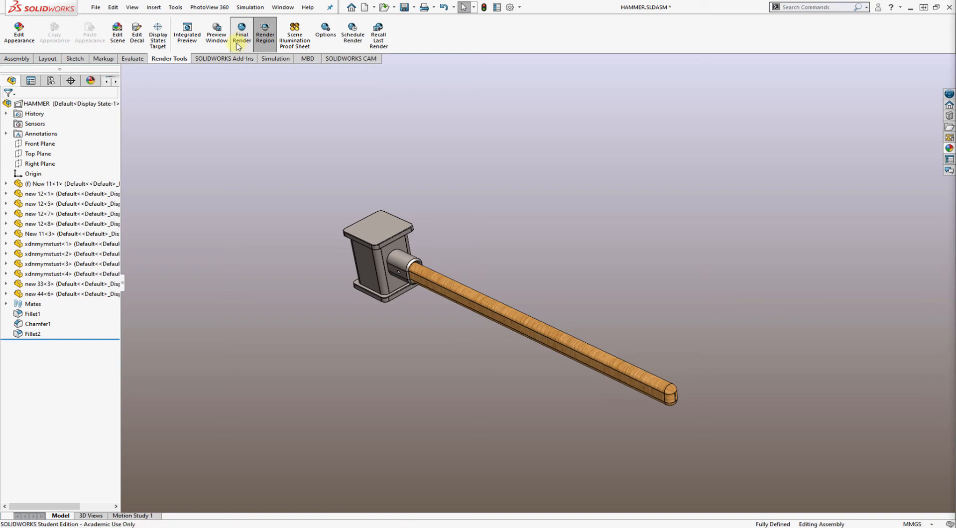
click(268, 40)
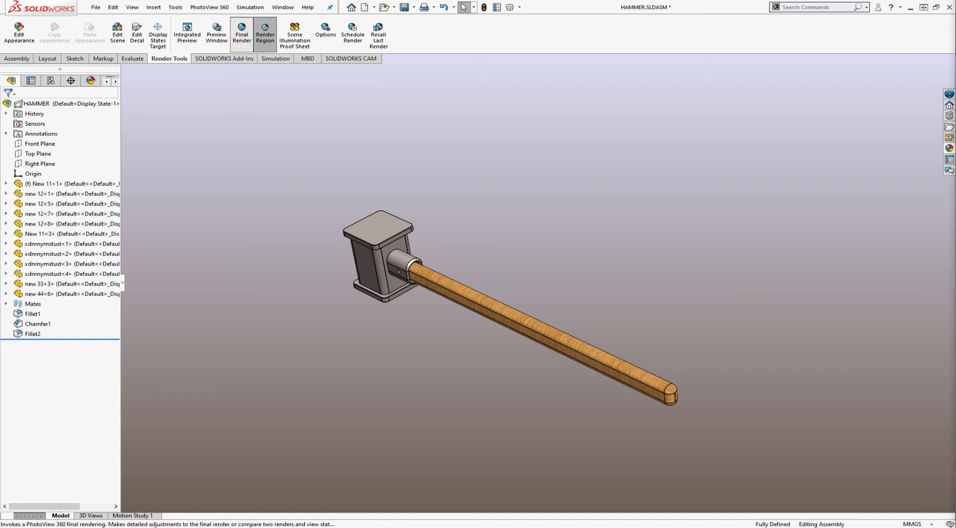
click(242, 34)
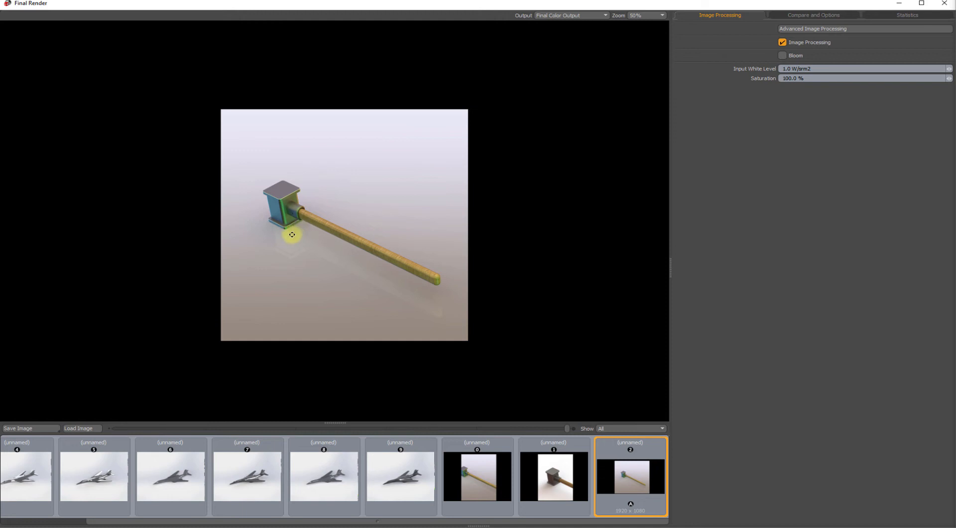
Save the final render as a JPEG named Hammer Render 1 in the hammer folder on the Desktop
click(21, 431)
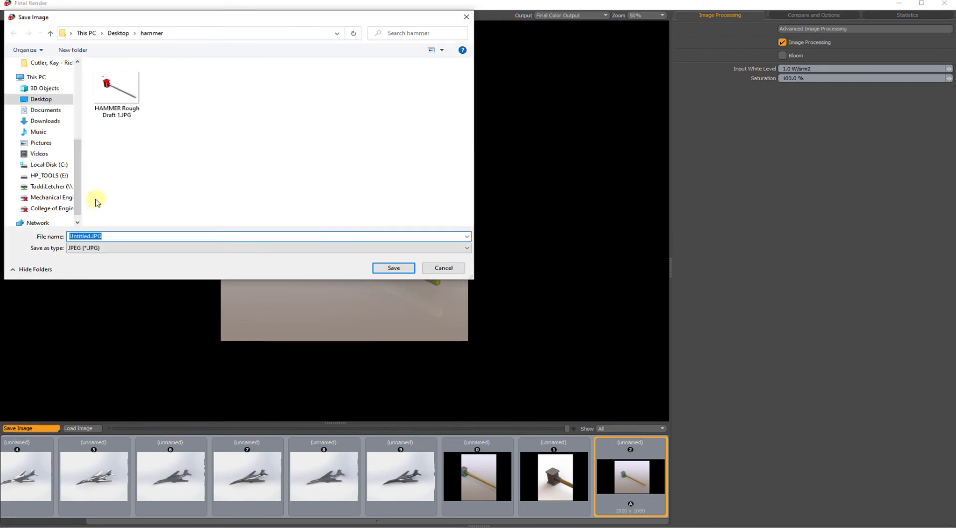
text(Ha)
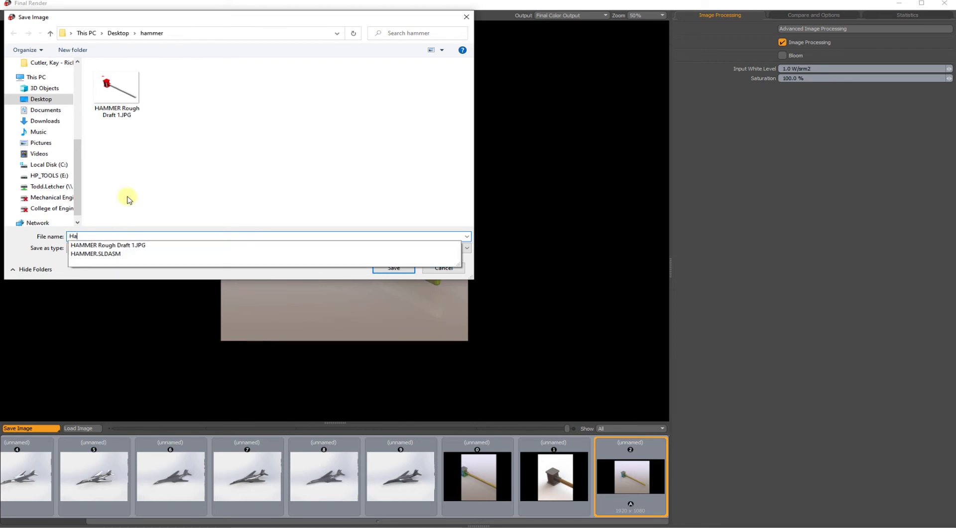
text(mmer Render 1)
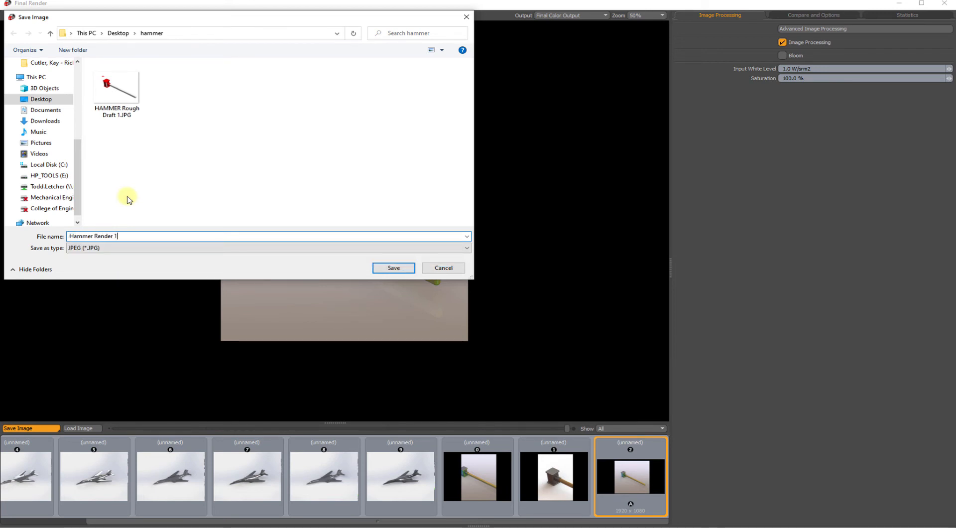
key(Return)
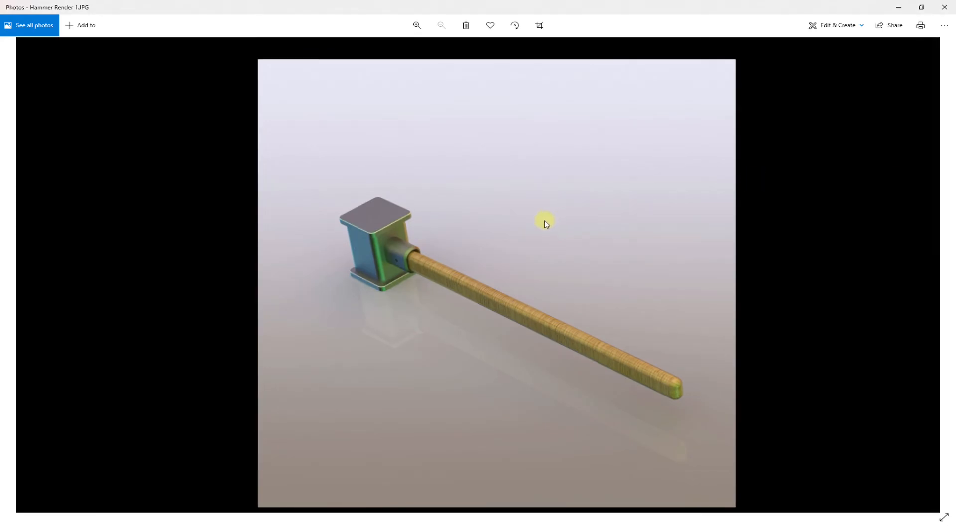
Examine the saved Hammer Render 1 image in Photos, especially the head-to-handle joint, and close the image and the Final Render window
click(408, 25)
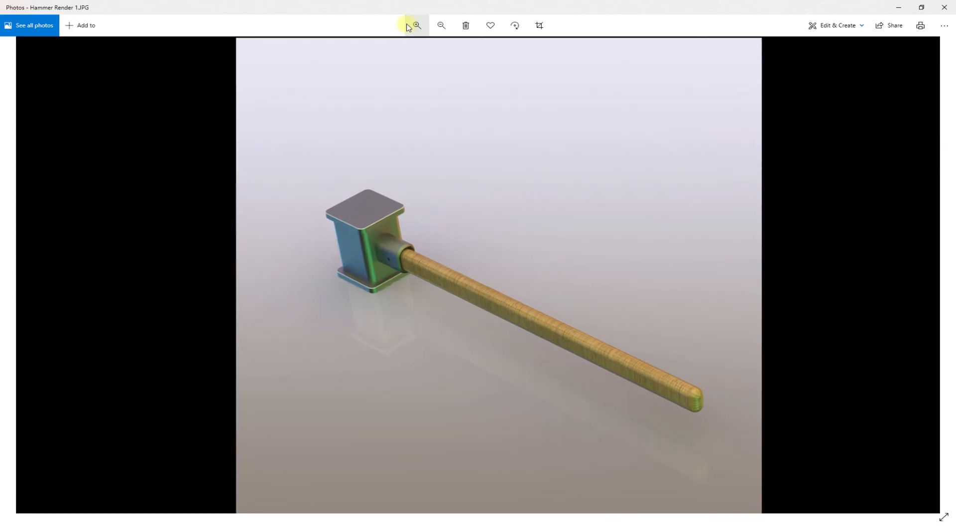
scroll(399, 189, up, 4)
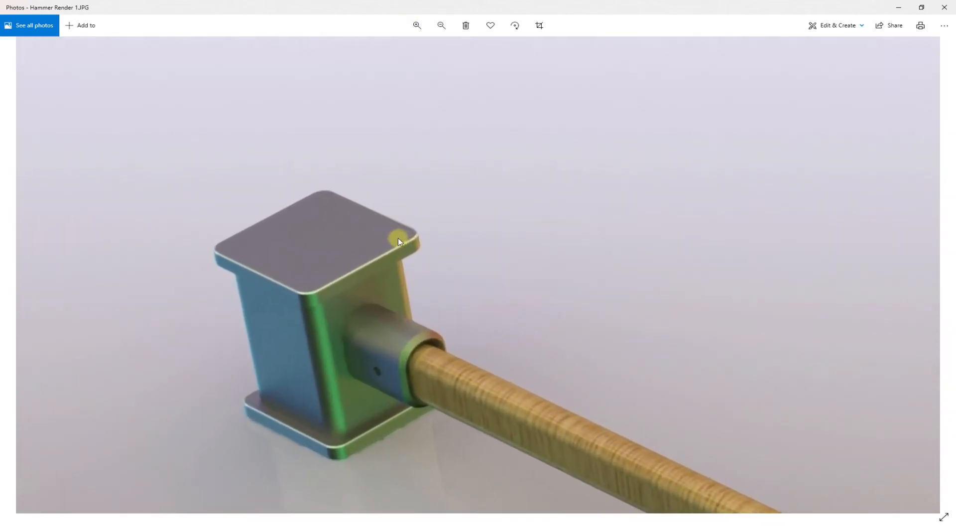
drag(417, 374, 376, 304)
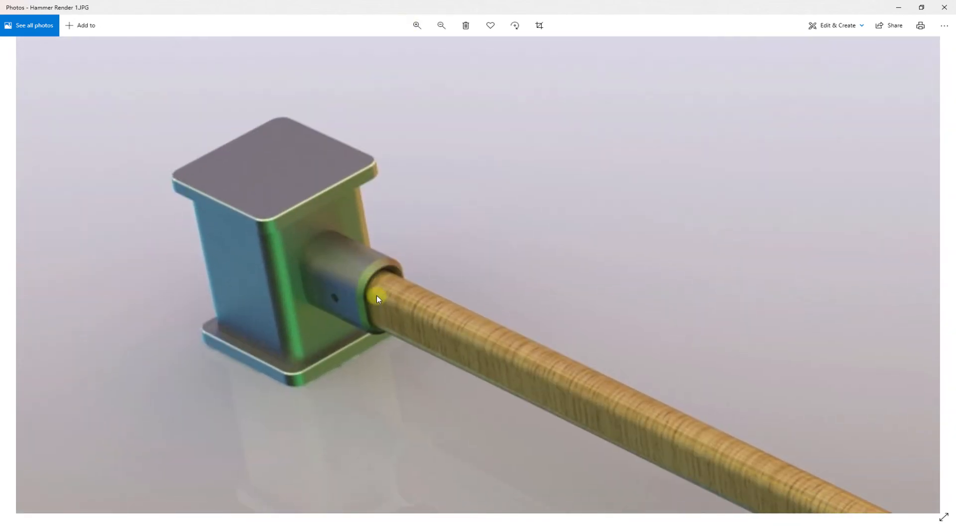
scroll(376, 294, up, 3)
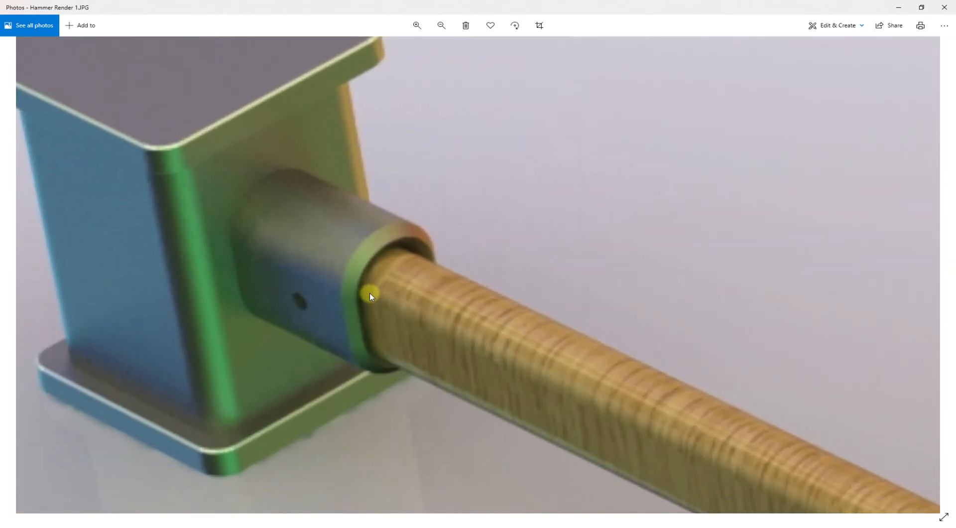
scroll(369, 292, down, 4)
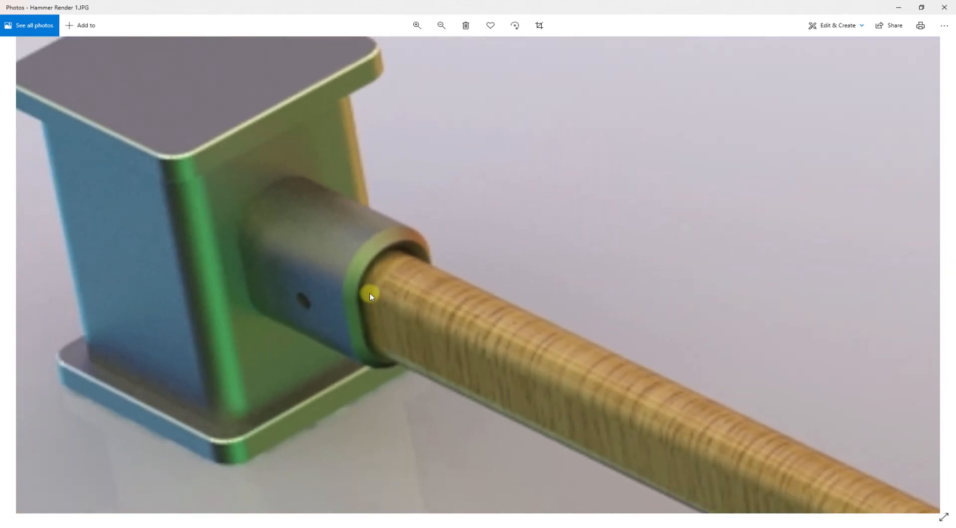
scroll(249, 258, down, 1)
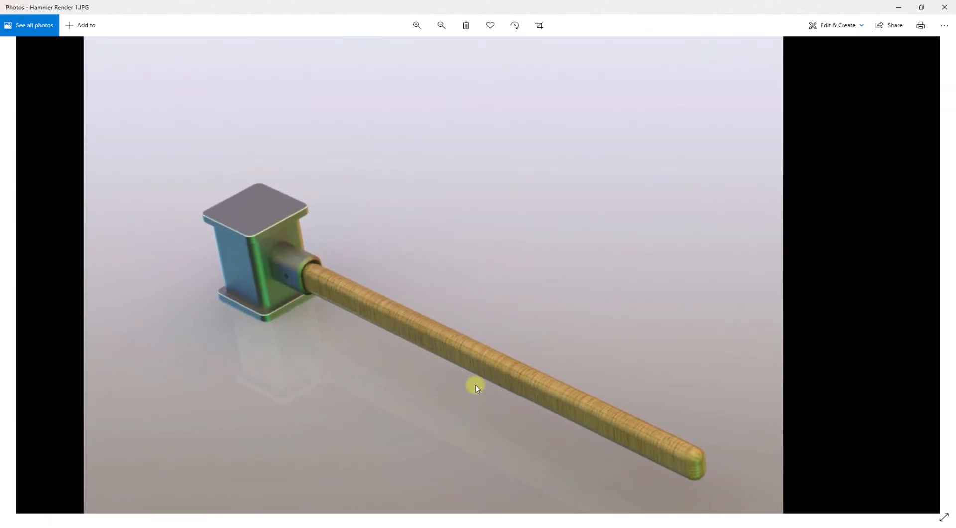
scroll(473, 382, down, 2)
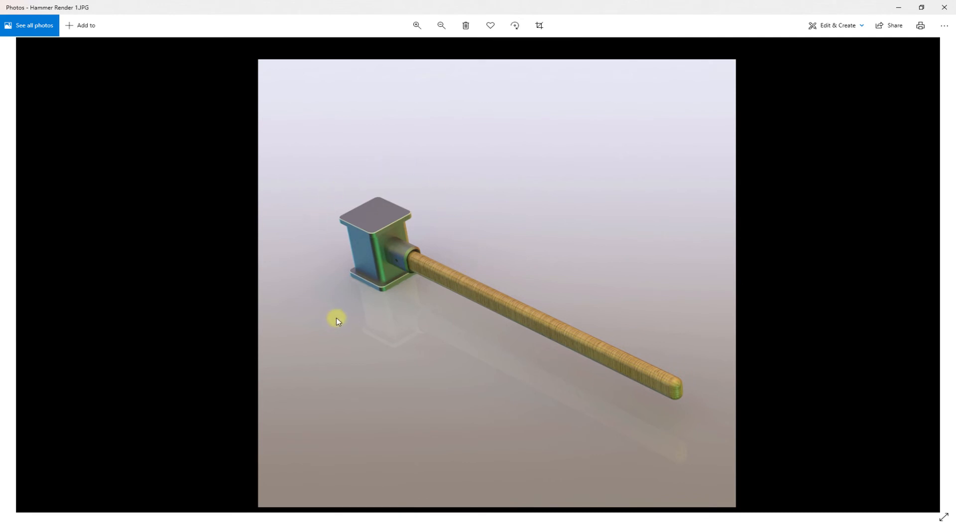
click(937, 10)
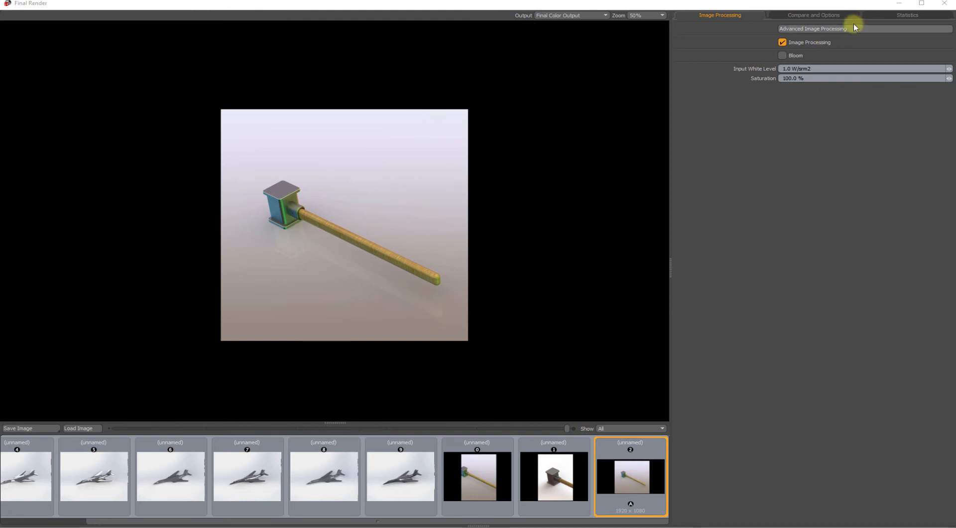
click(944, 4)
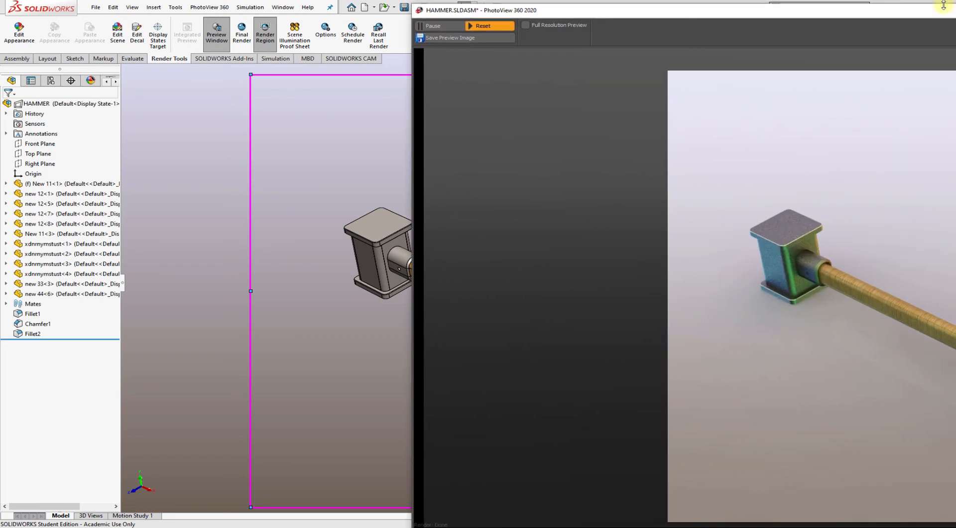
Check the hammer's rendered look from different angles in the PhotoView 360 preview window and close the preview
middle_drag(297, 241, 358, 220)
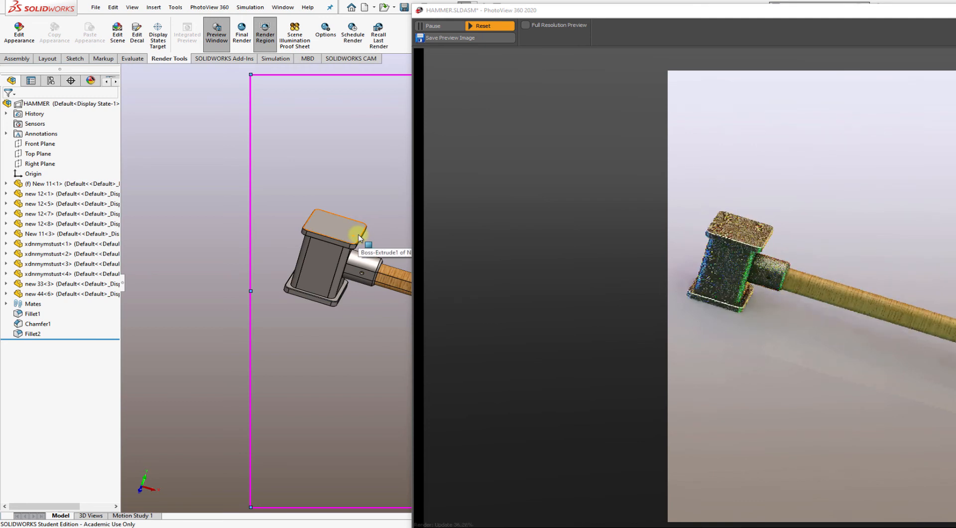
middle_drag(348, 213, 333, 228)
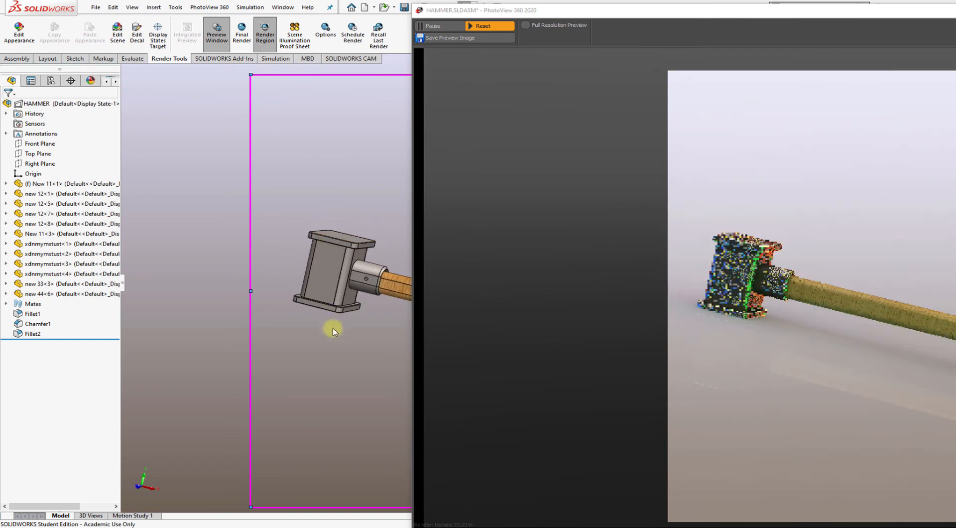
middle_drag(333, 331, 312, 354)
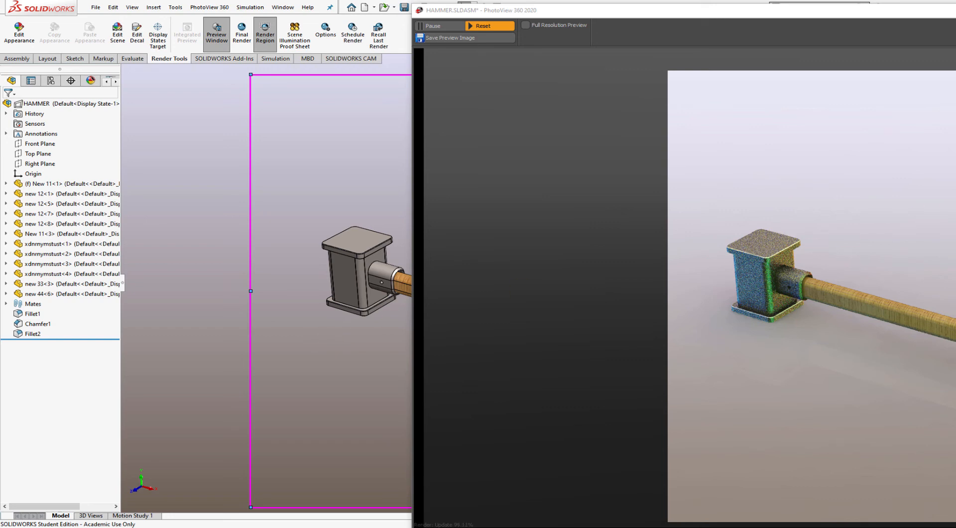
key(alt+F4)
scroll(477, 232, up, 2)
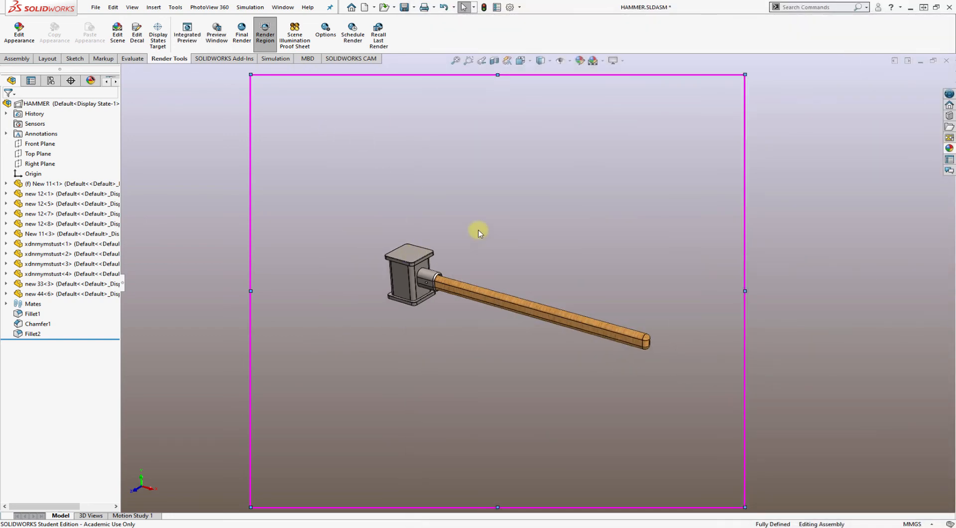
scroll(478, 232, down, 3)
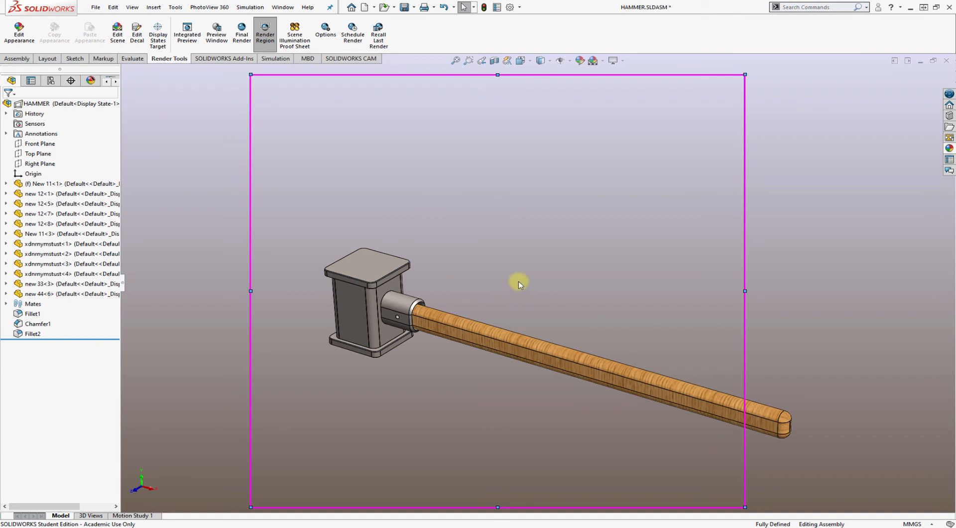
scroll(474, 266, down, 4)
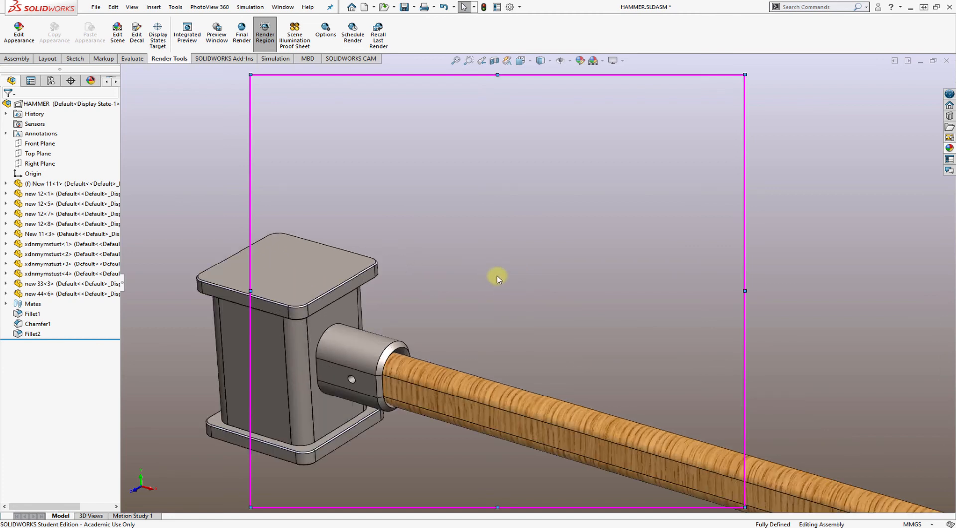
Try the 3 Point Faded and Plain White scenes alternately as backdrops behind the hammer head
ctrl+middle_drag(514, 277, 695, 197)
scroll(695, 227, up, 1)
mouse_move(604, 198)
ctrl+middle_down()
mouse_move(616, 192)
mouse_move(602, 183)
ctrl+middle_up()
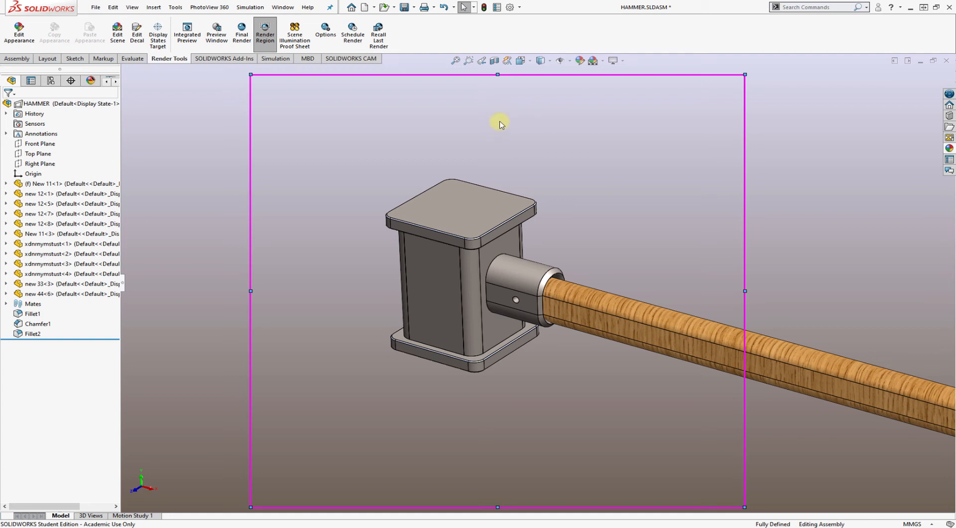
click(602, 60)
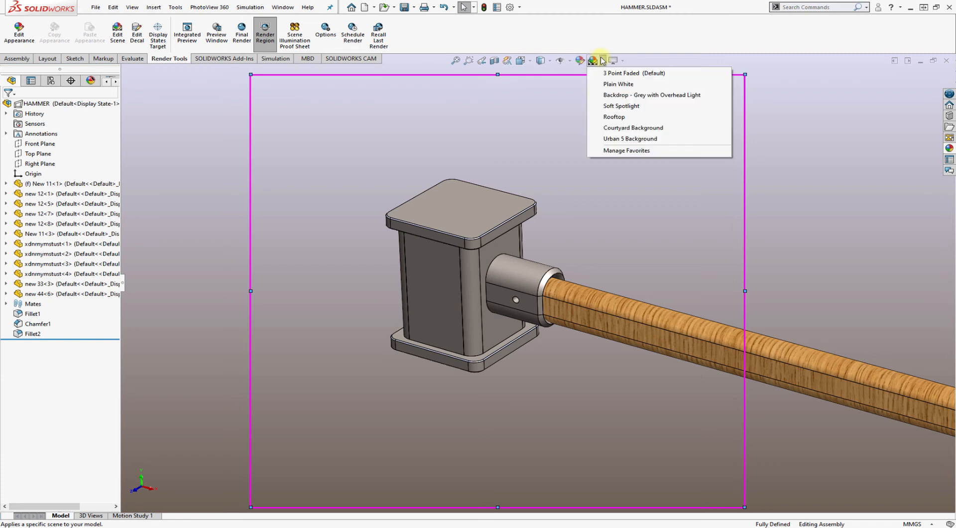
click(614, 84)
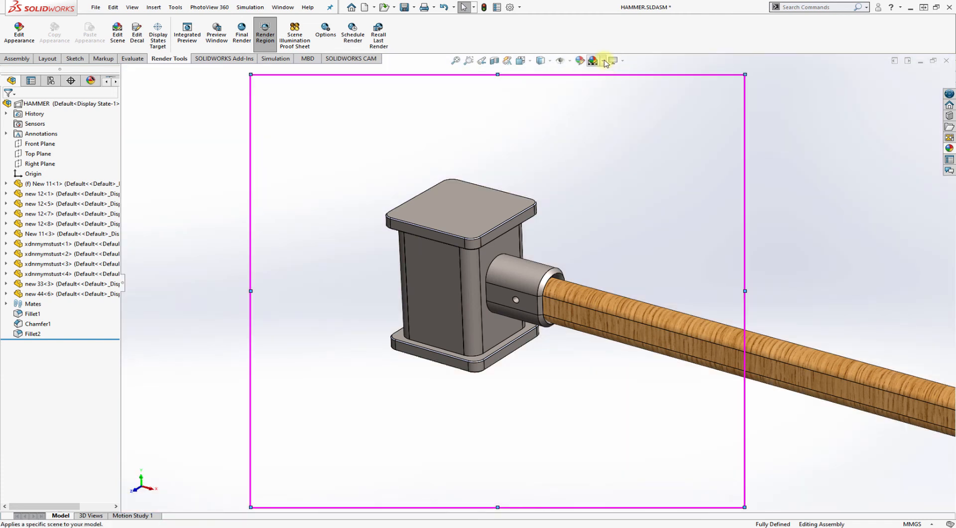
click(603, 60)
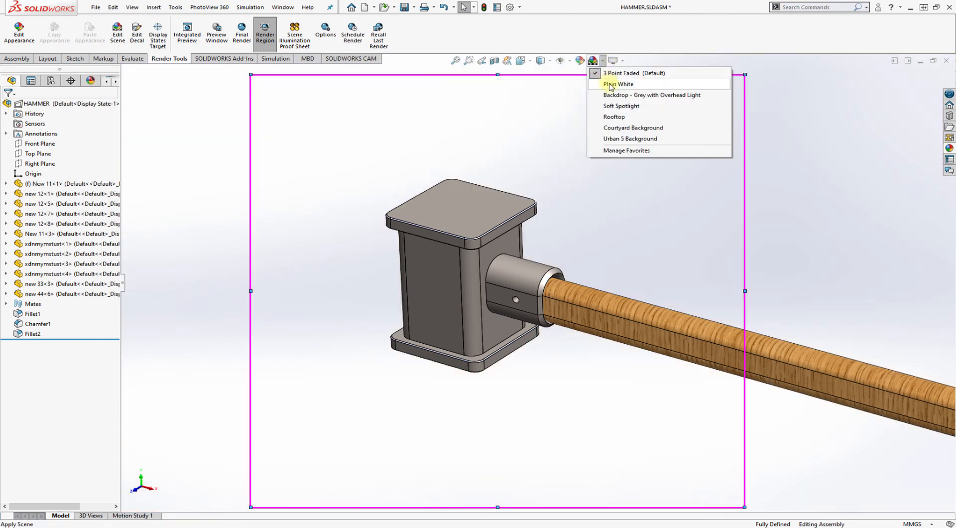
click(611, 85)
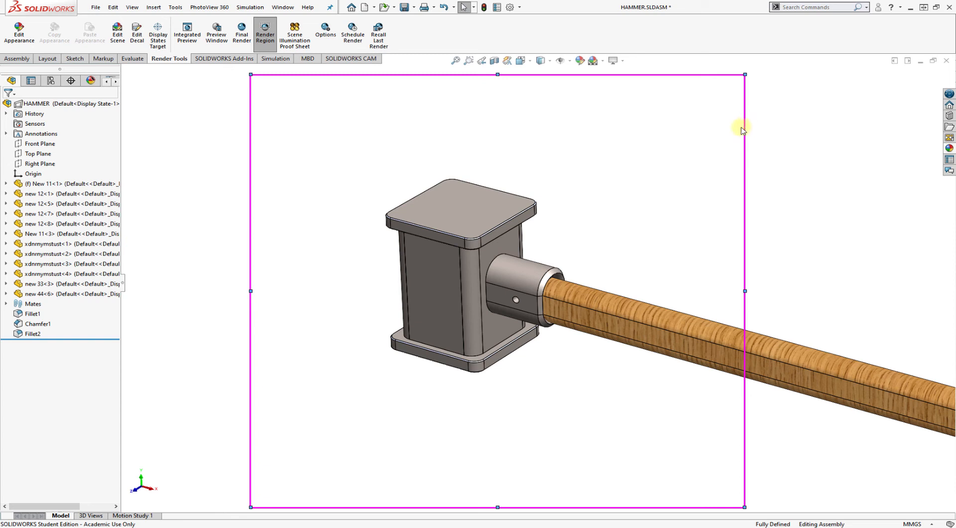
click(603, 60)
click(610, 78)
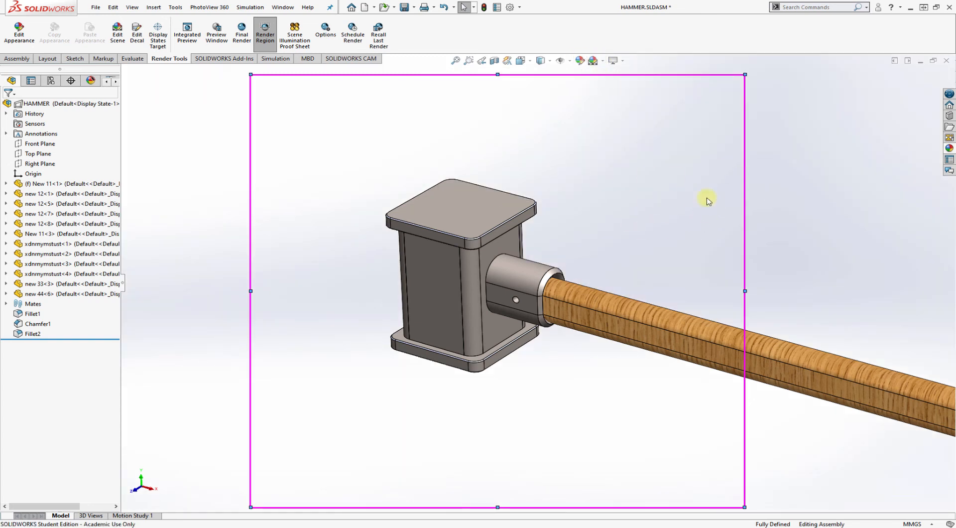
click(603, 61)
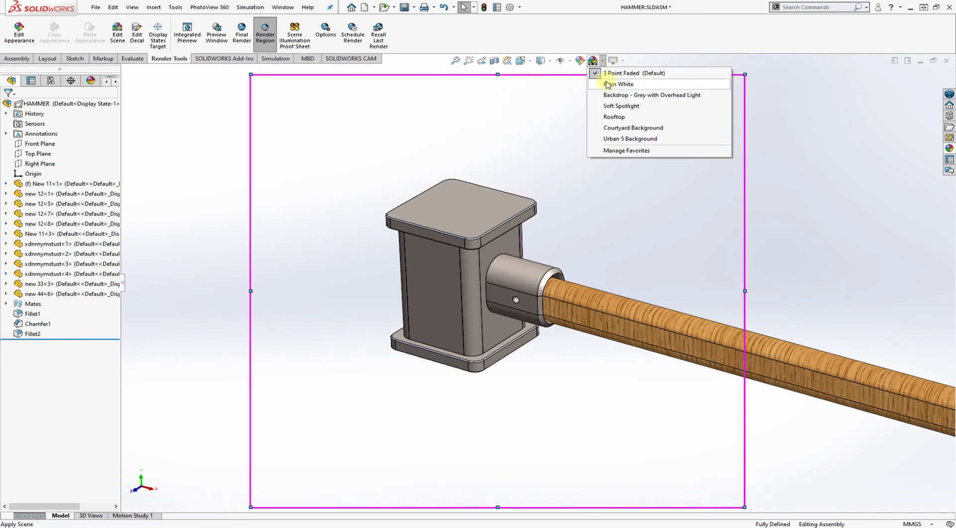
click(608, 85)
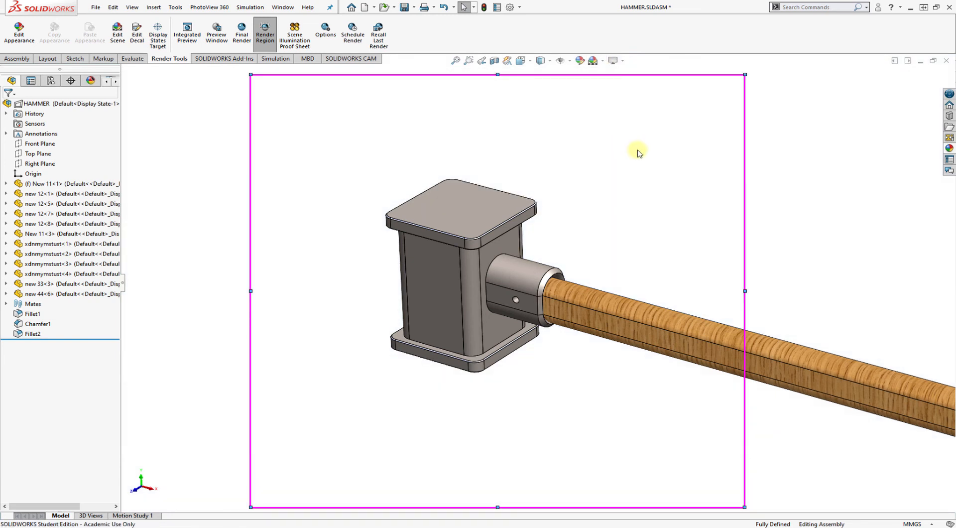
Try the Urban 5 Background scene and the Courtyard Background scene behind the hammer
click(603, 61)
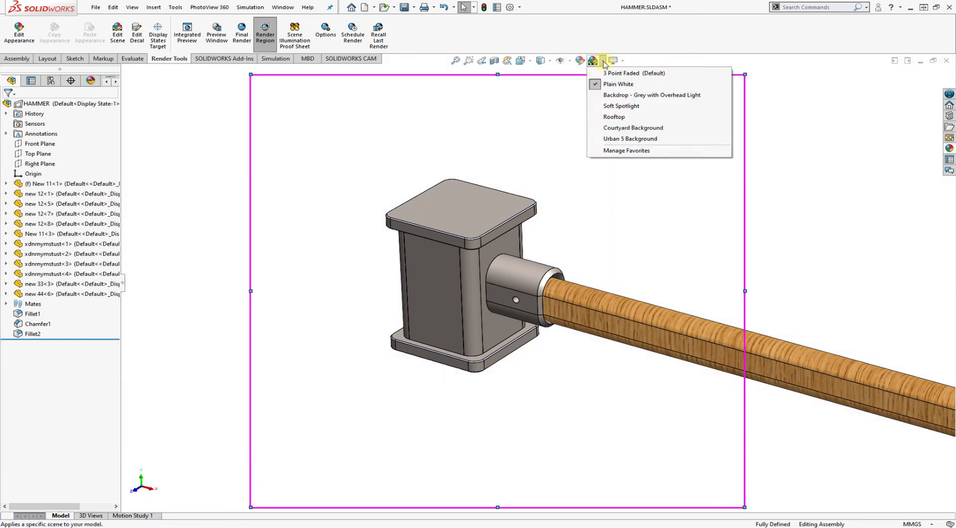
click(616, 139)
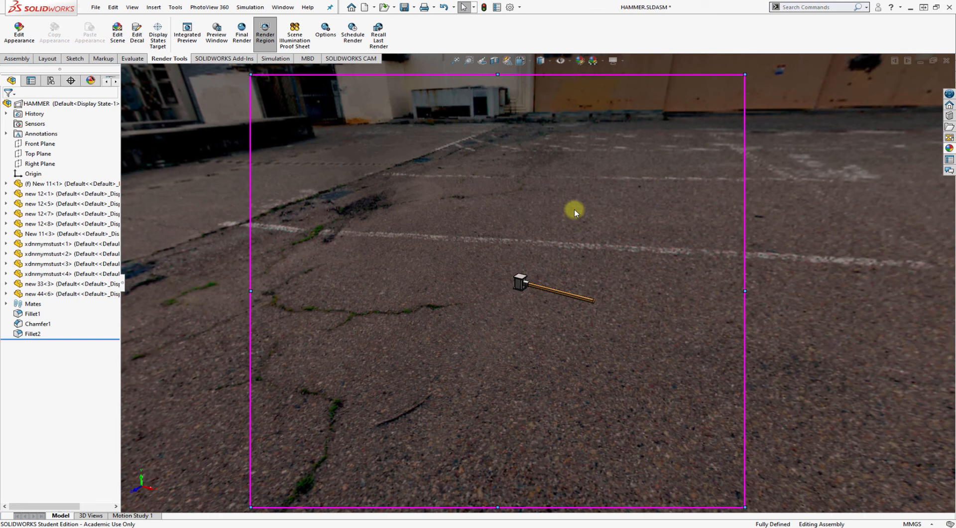
scroll(550, 192, down, 5)
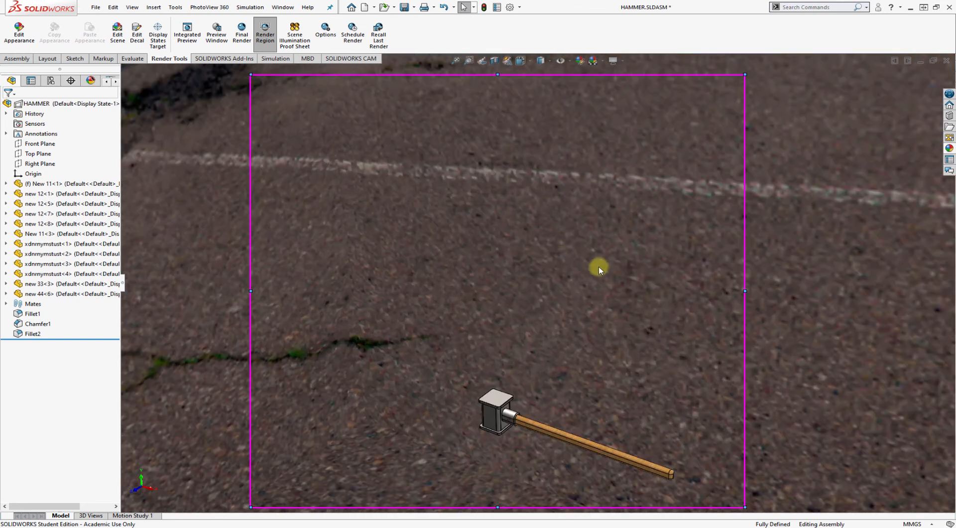
middle_drag(625, 248, 584, 137)
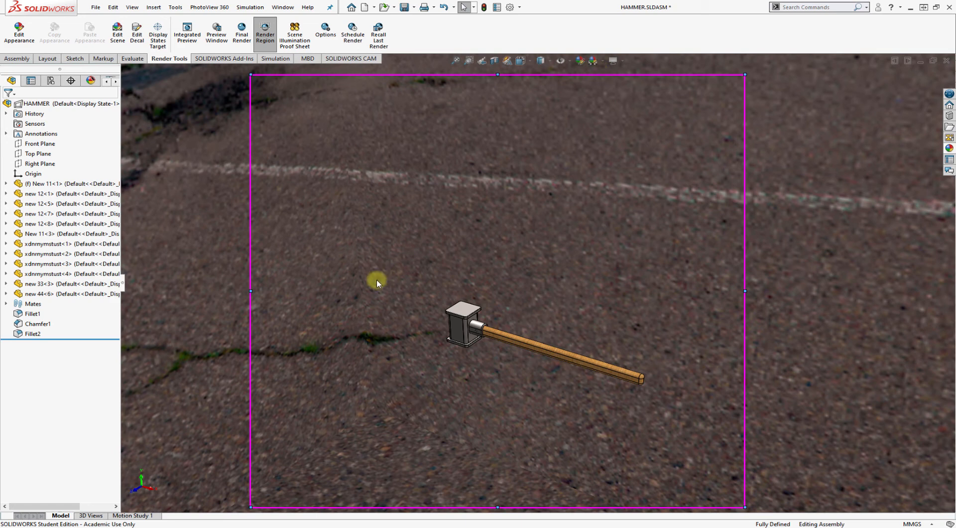
click(603, 61)
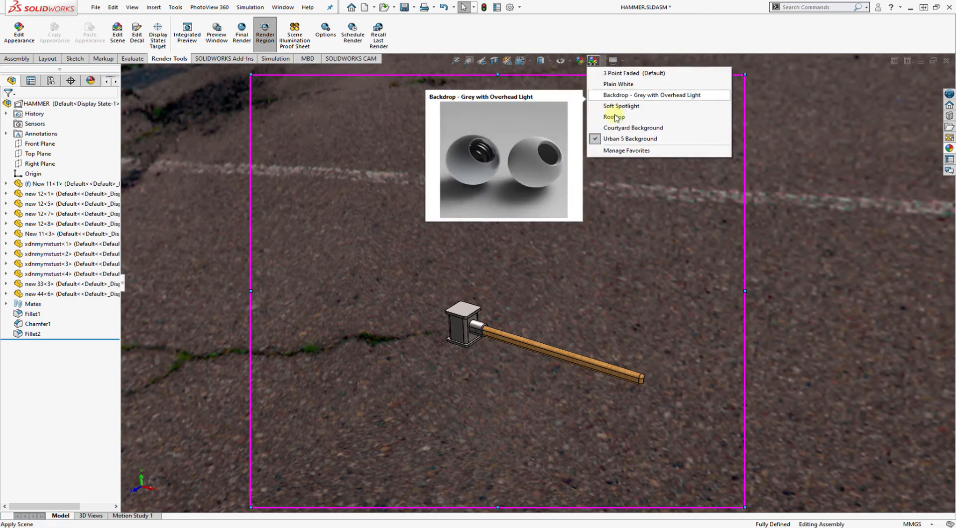
click(617, 128)
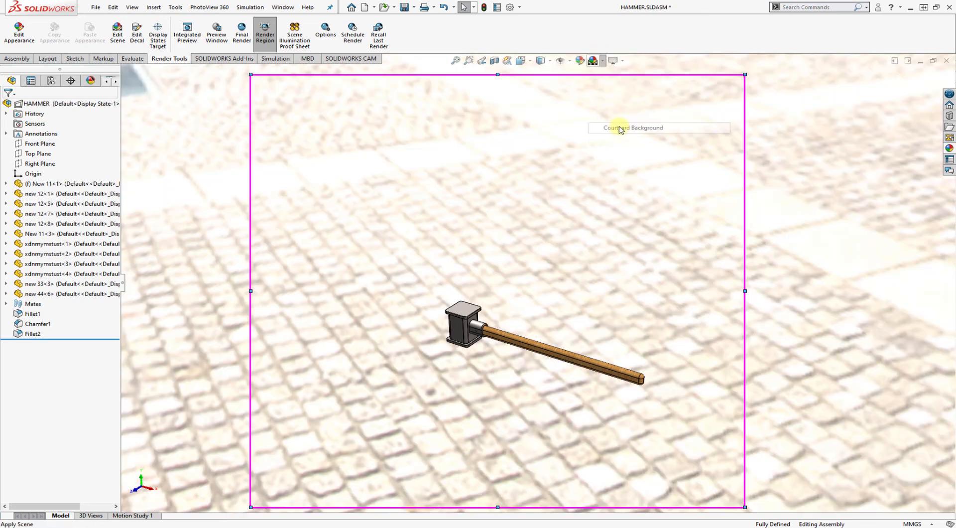
Try the Rooftop scene and the Backdrop - Grey with Overhead Light scene behind the hammer
click(604, 60)
click(625, 118)
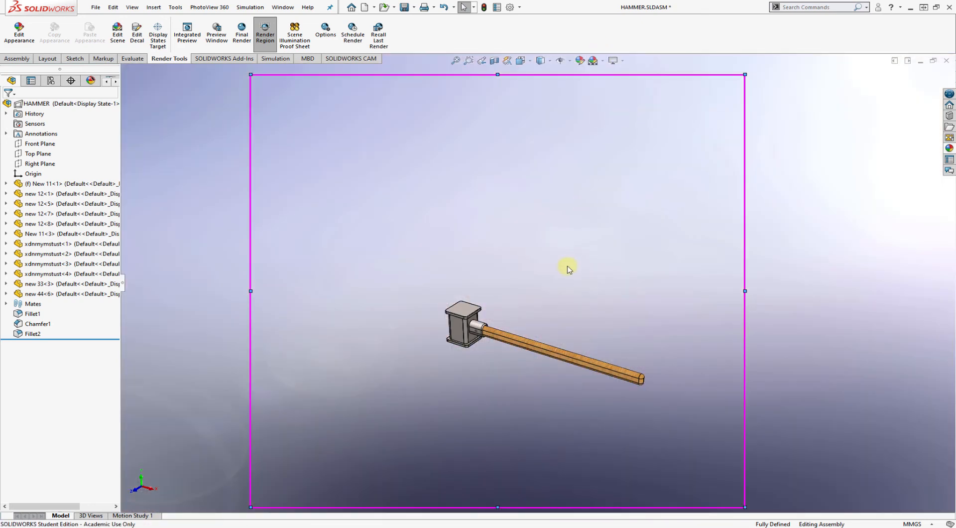
scroll(565, 268, down, 3)
scroll(565, 269, up, 8)
scroll(525, 339, down, 5)
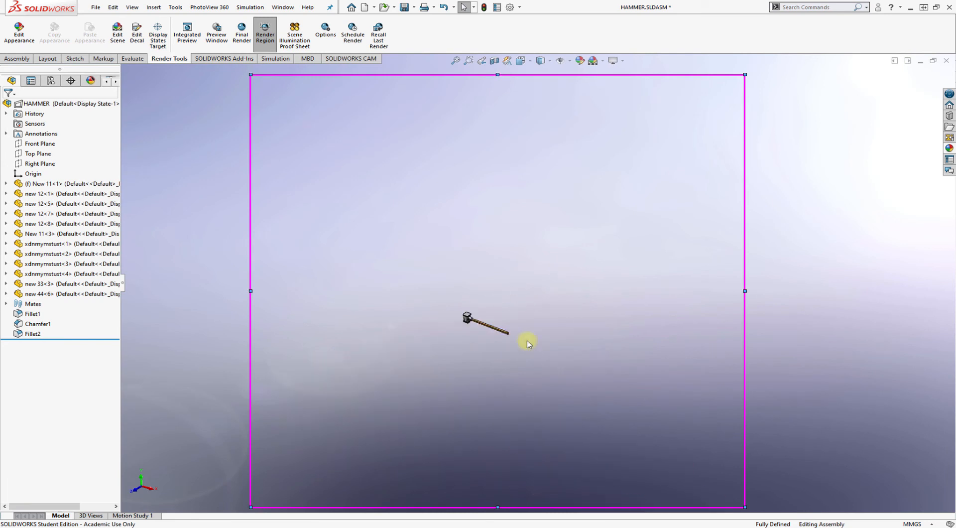
click(601, 61)
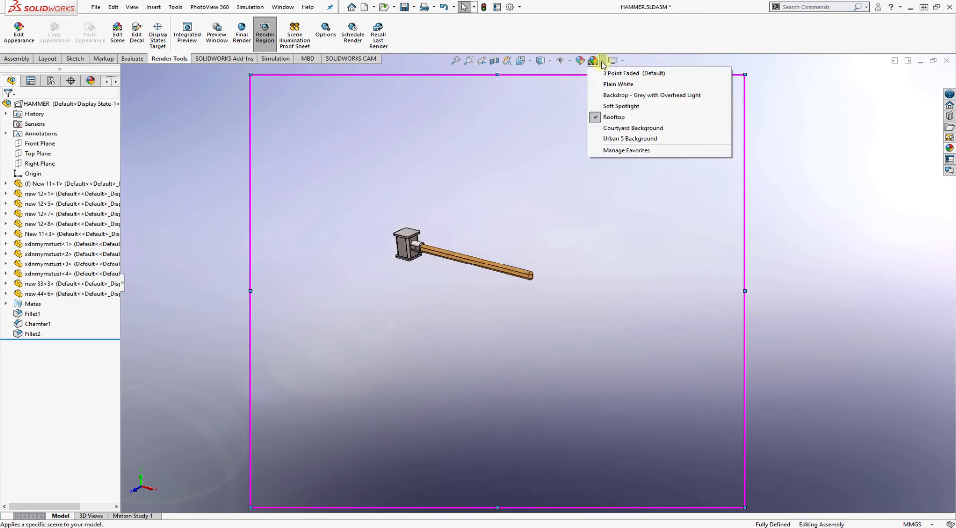
click(622, 94)
Apply the Plain White scene and frame the hammer head with the start of the handle inside the render region
click(604, 61)
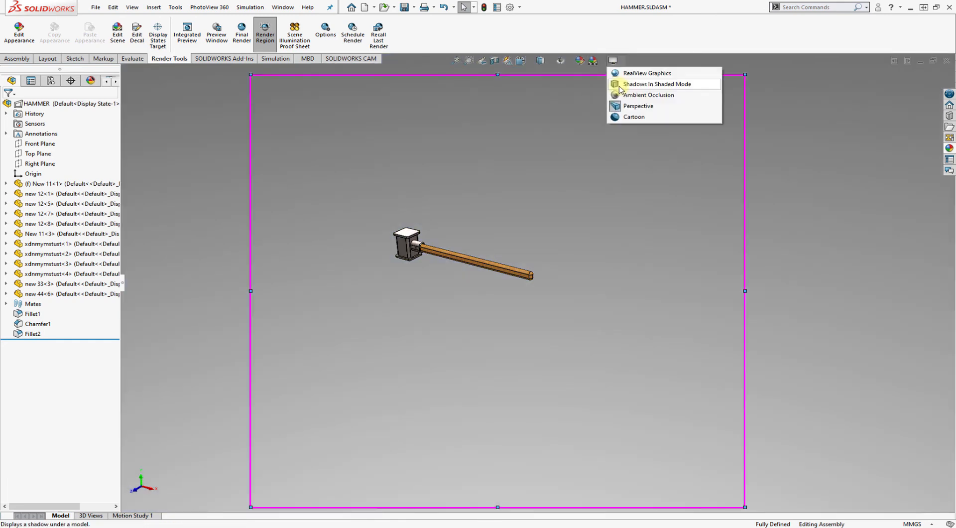
click(604, 61)
click(610, 84)
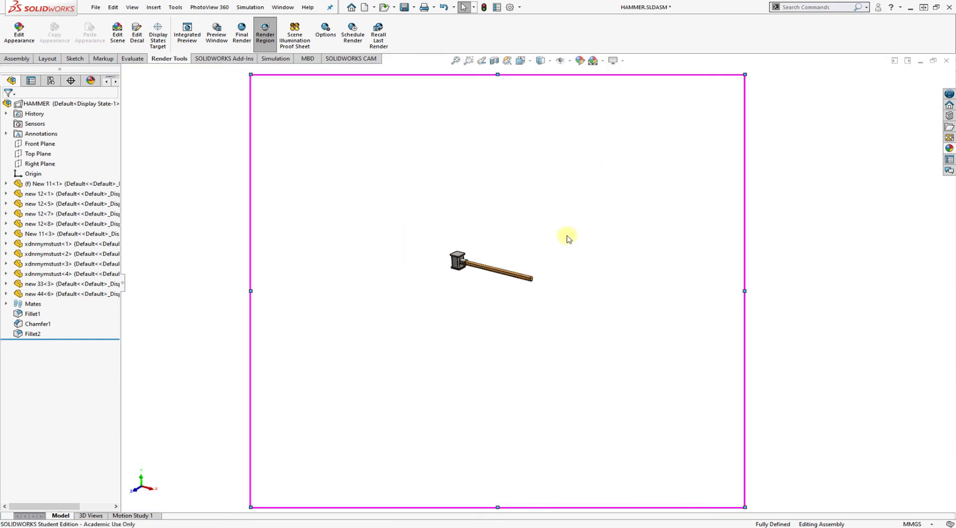
scroll(488, 215, down, 8)
scroll(520, 165, down, 5)
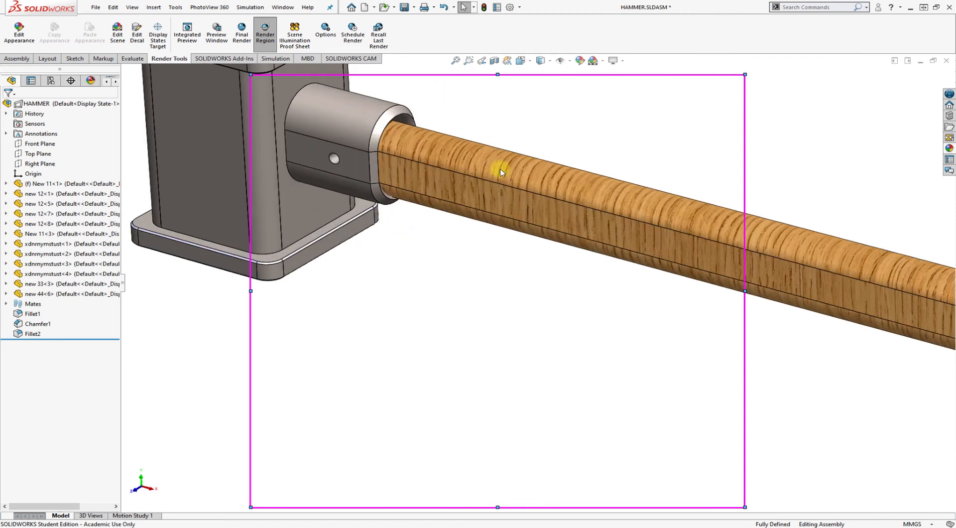
ctrl+middle_drag(464, 213, 652, 387)
scroll(727, 380, up, 3)
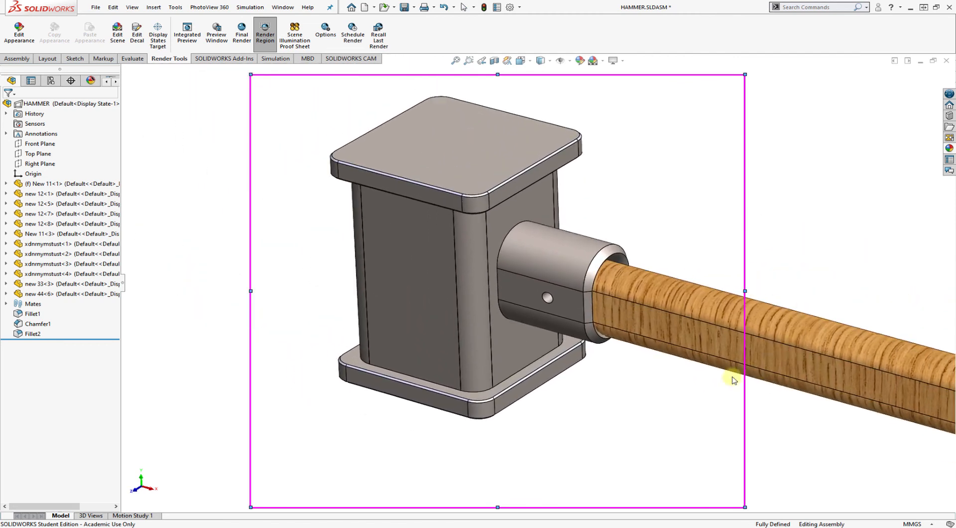
ctrl+middle_drag(583, 316, 572, 308)
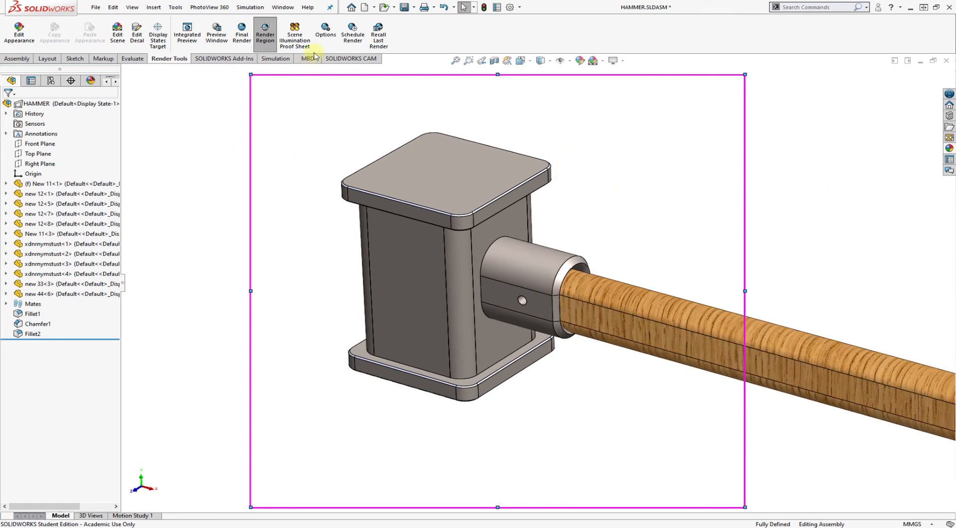
Review the PhotoView 360 output image size, render quality and remaining render options, and accept the settings
click(317, 36)
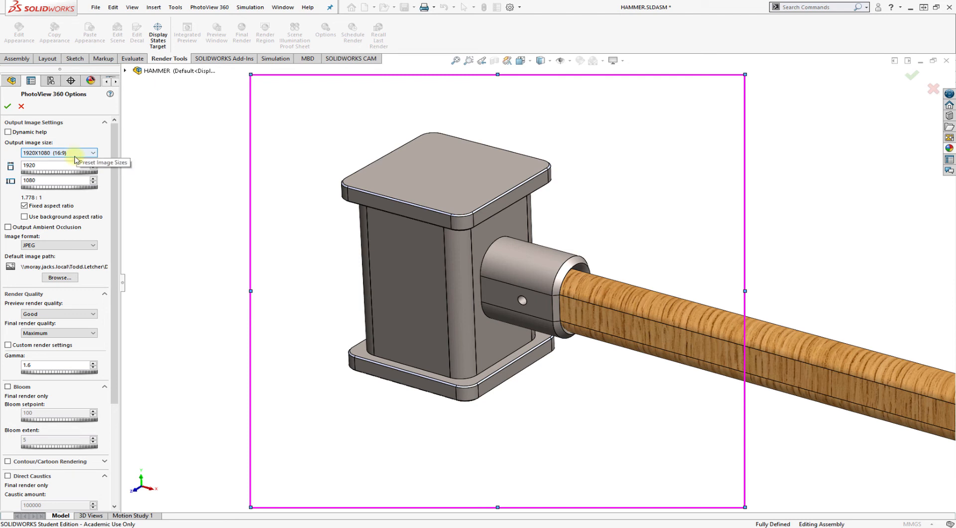
double_click(25, 166)
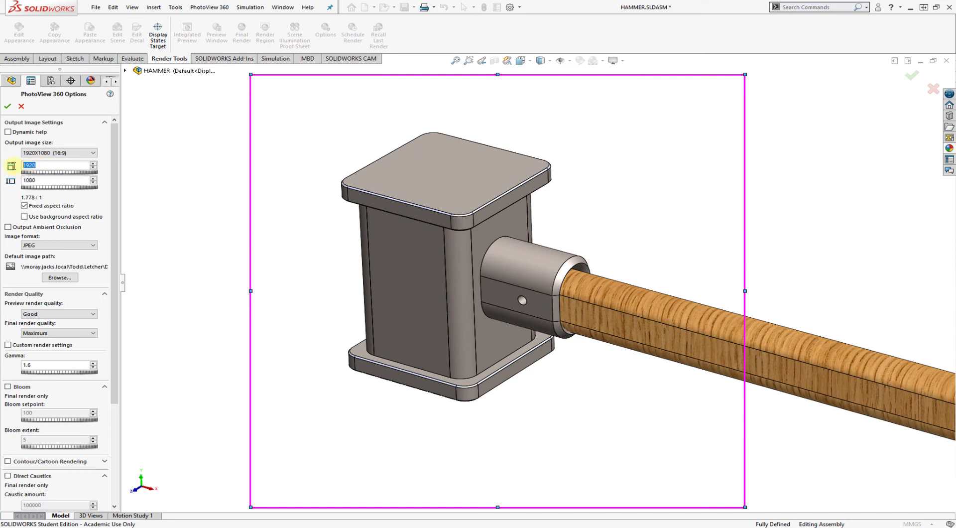
double_click(20, 179)
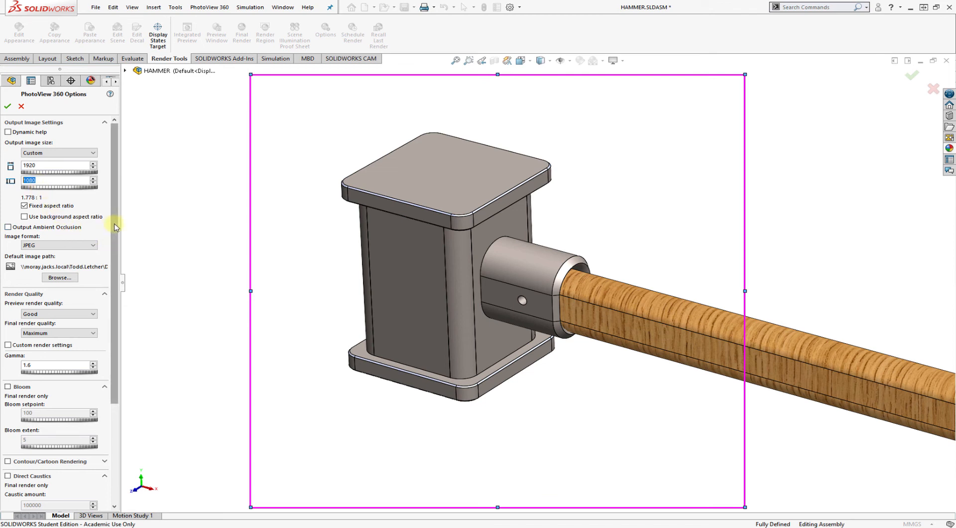
drag(115, 226, 104, 330)
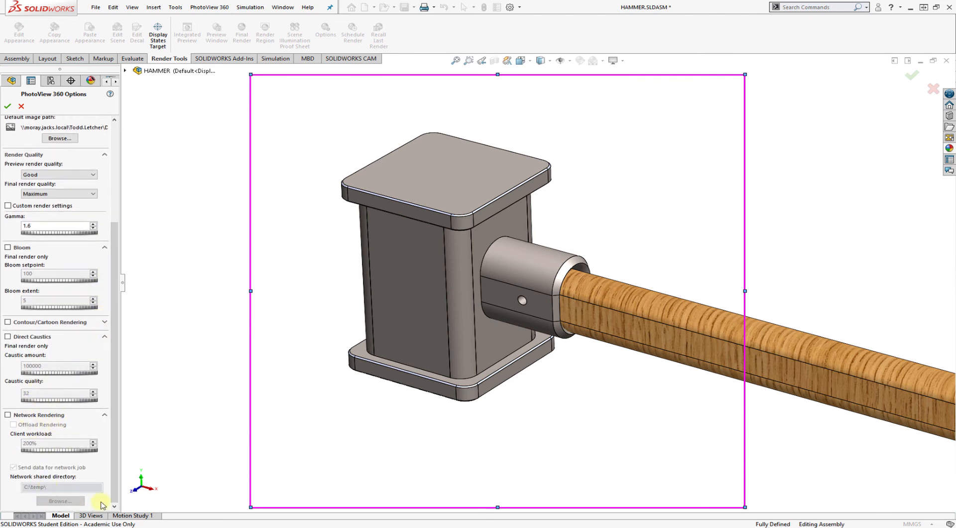
drag(112, 492, 97, 338)
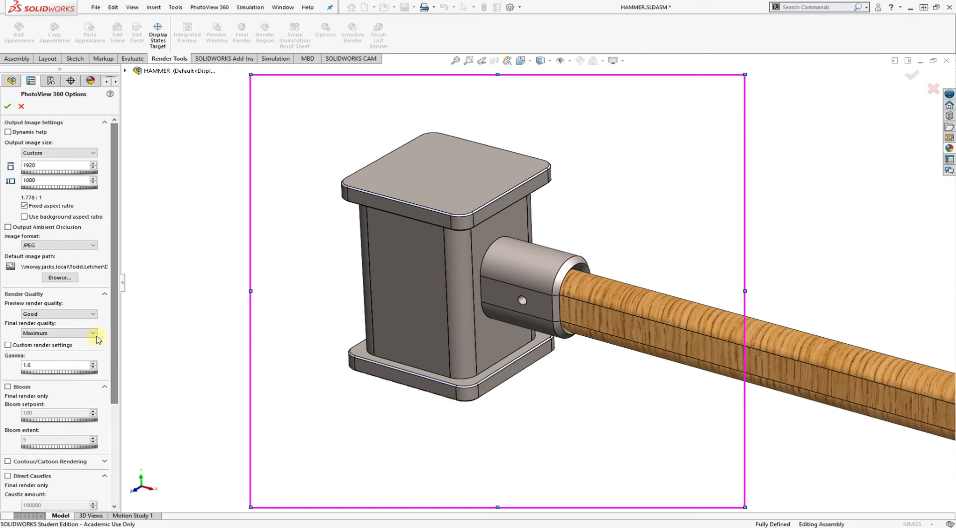
click(6, 107)
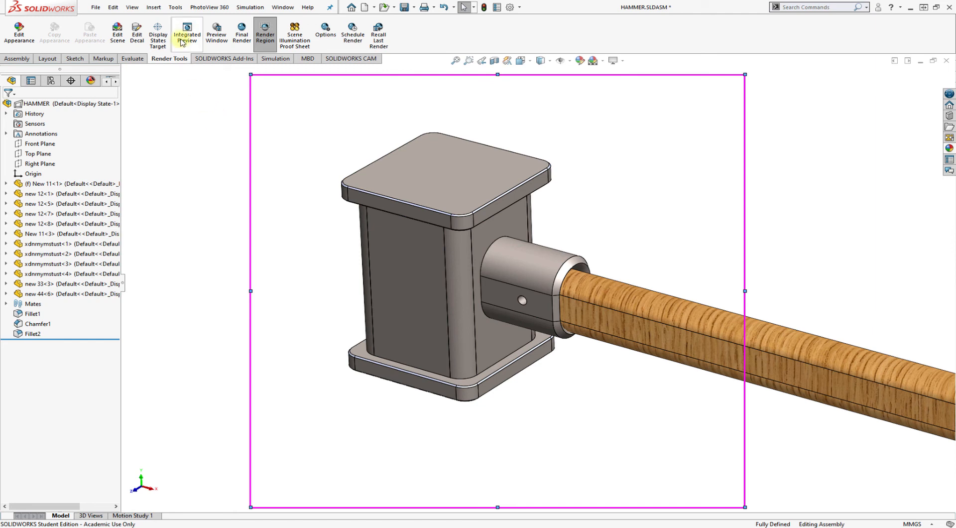
Run the final render of the hammer head and save it as a JPEG named Hammer Render 2 in the hammer folder
click(242, 43)
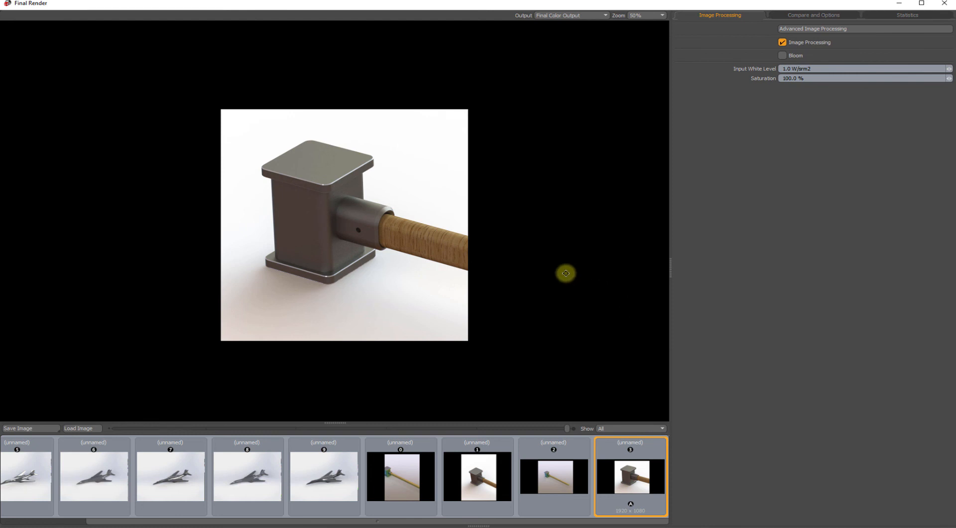
click(50, 429)
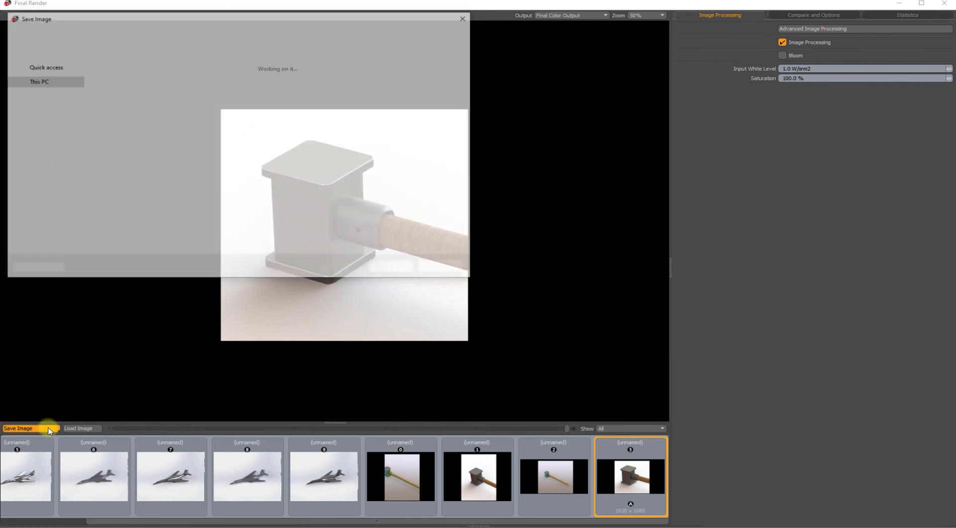
click(110, 120)
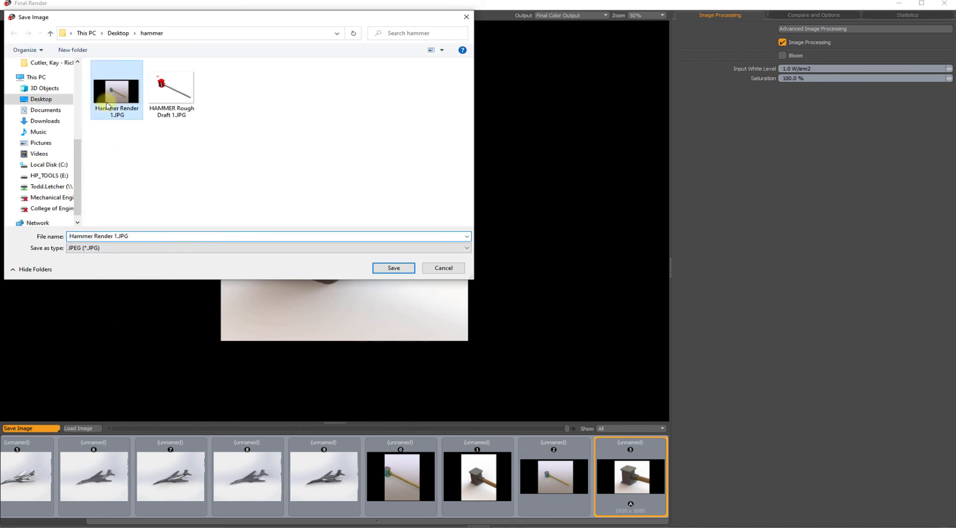
click(116, 236)
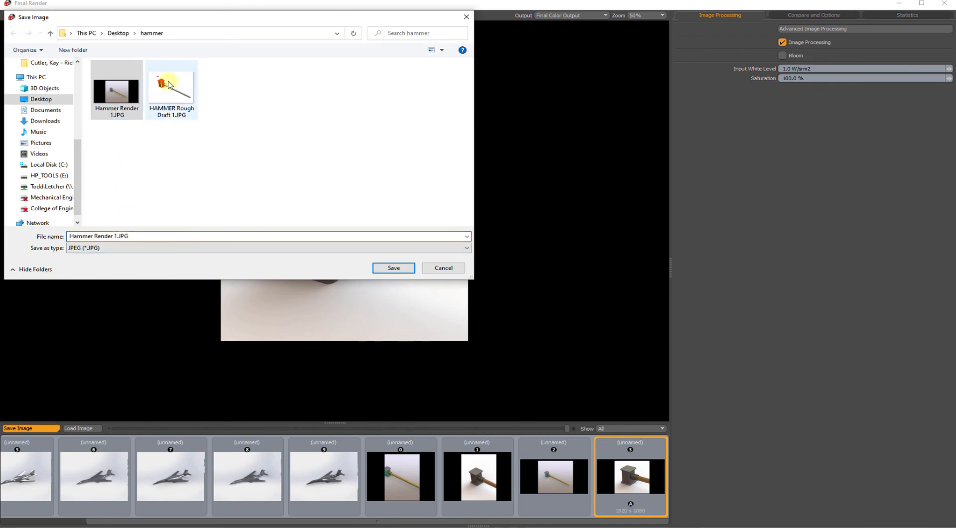
key(BackSpace)
text(2)
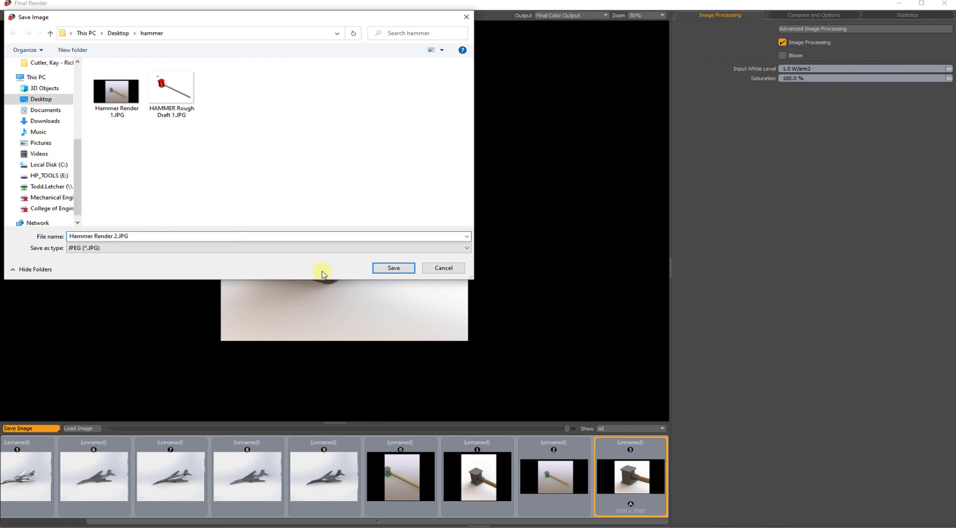
click(389, 268)
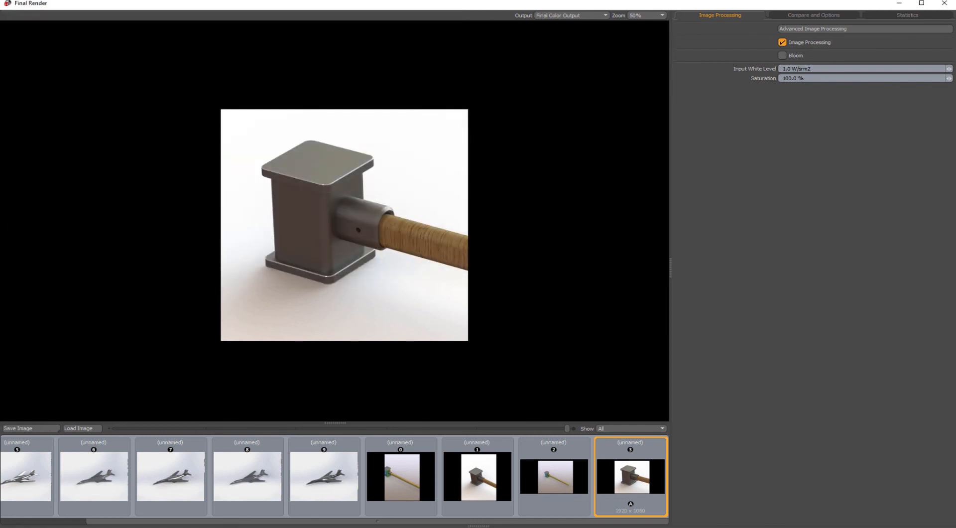
Open Hammer Render 2.JPG from the hammer folder, examine the head and handle surfaces up close, and close the image
drag(955, 118, 542, 109)
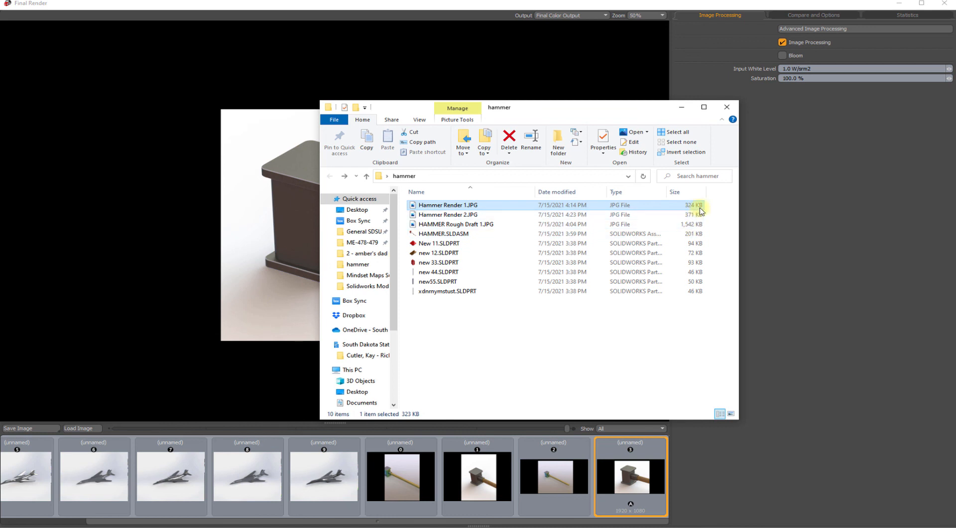
double_click(436, 216)
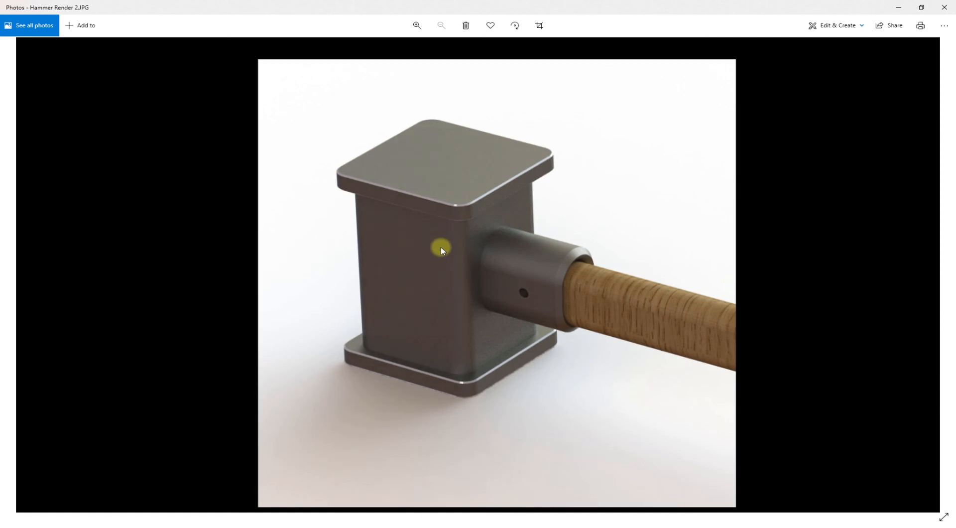
ctrl+scroll(447, 265, up, 2)
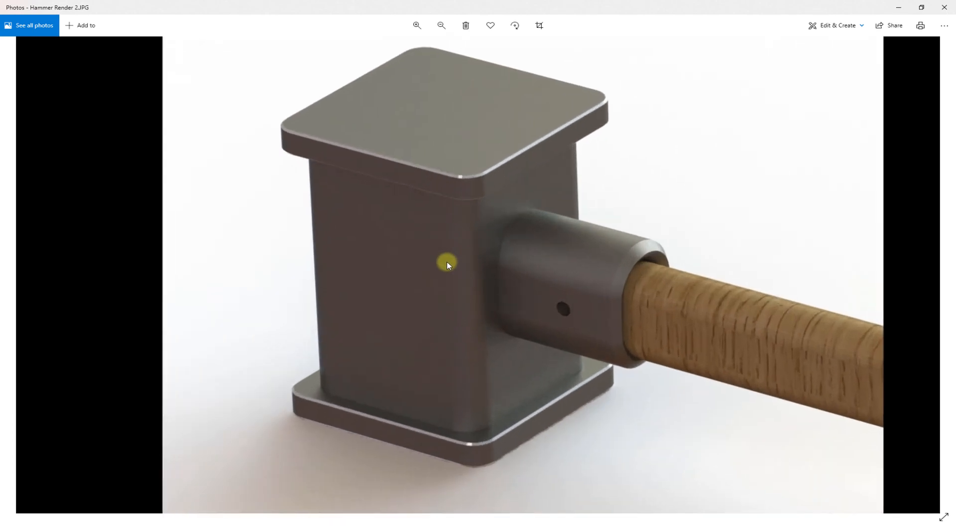
ctrl+scroll(447, 265, up, 1)
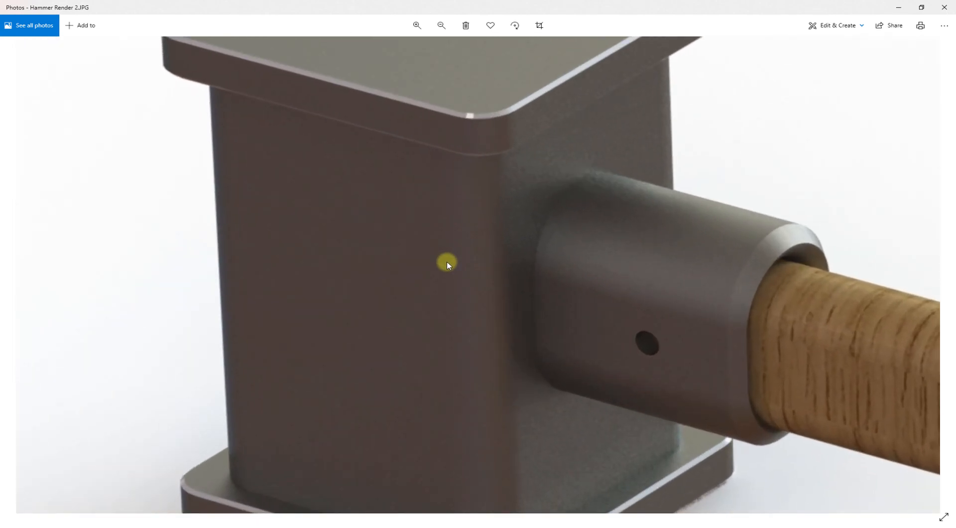
ctrl+scroll(447, 265, down, 3)
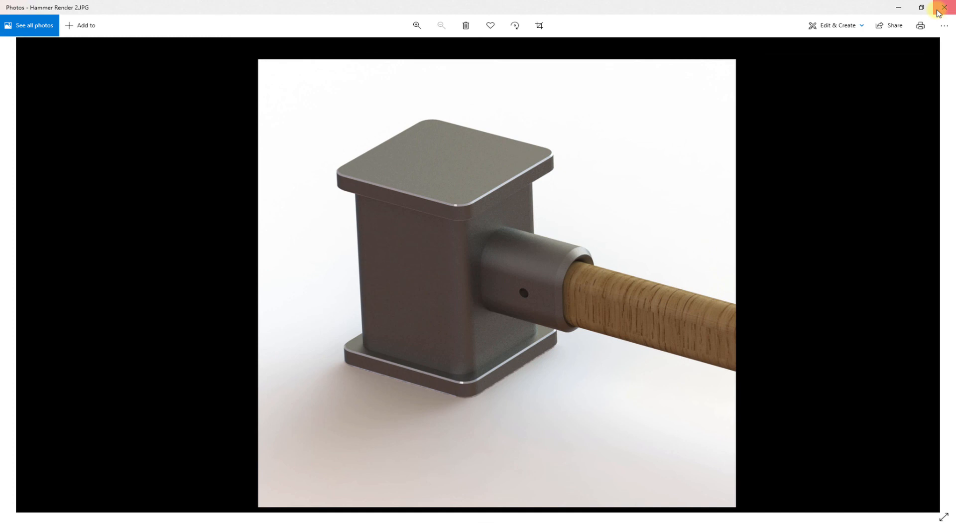
click(938, 8)
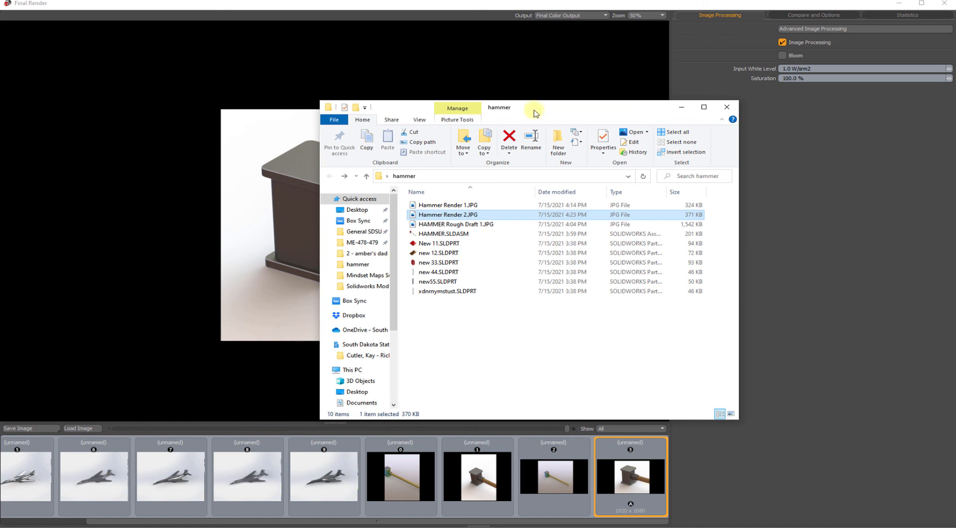
Close the Final Render and PhotoView 360 preview windows and return to the hammer assembly in SOLIDWORKS
click(519, 81)
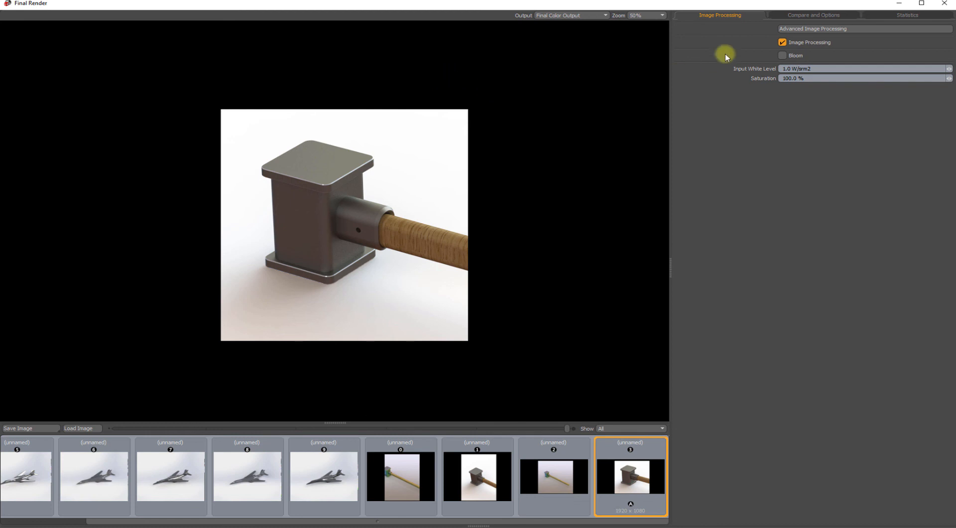
click(948, 7)
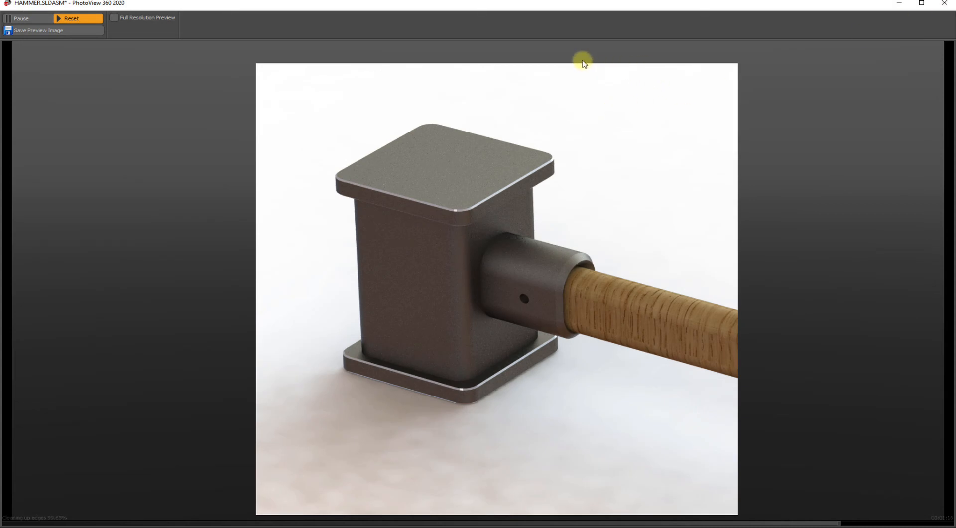
click(948, 4)
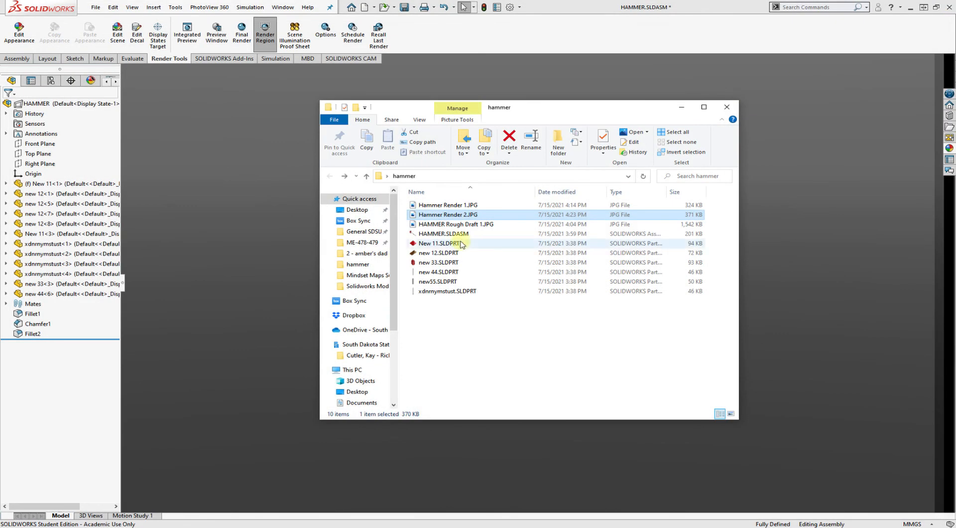
click(268, 154)
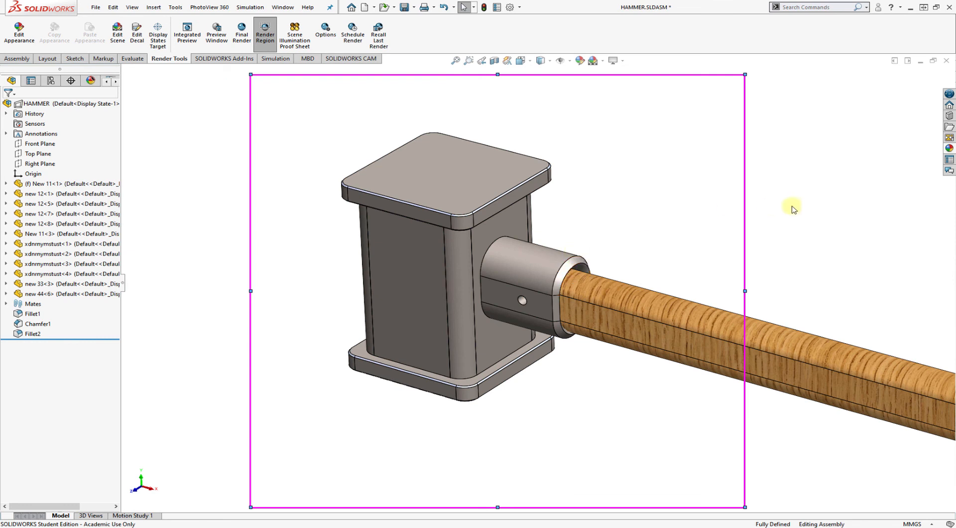